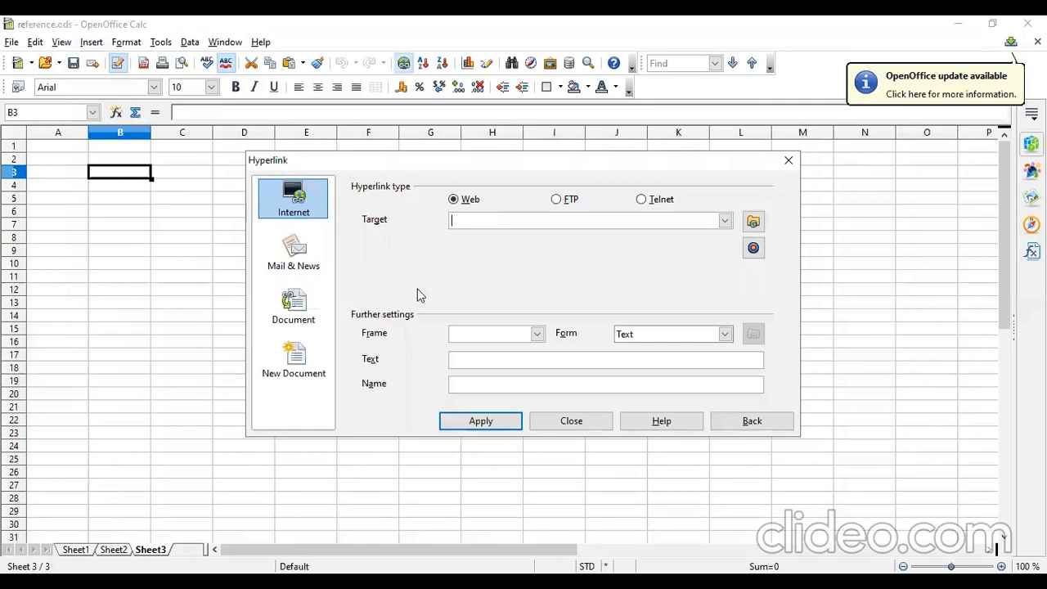
Reopen the Hyperlink dialog and browse its Internet, Mail & News, Document and New Document categories.
click(571, 421)
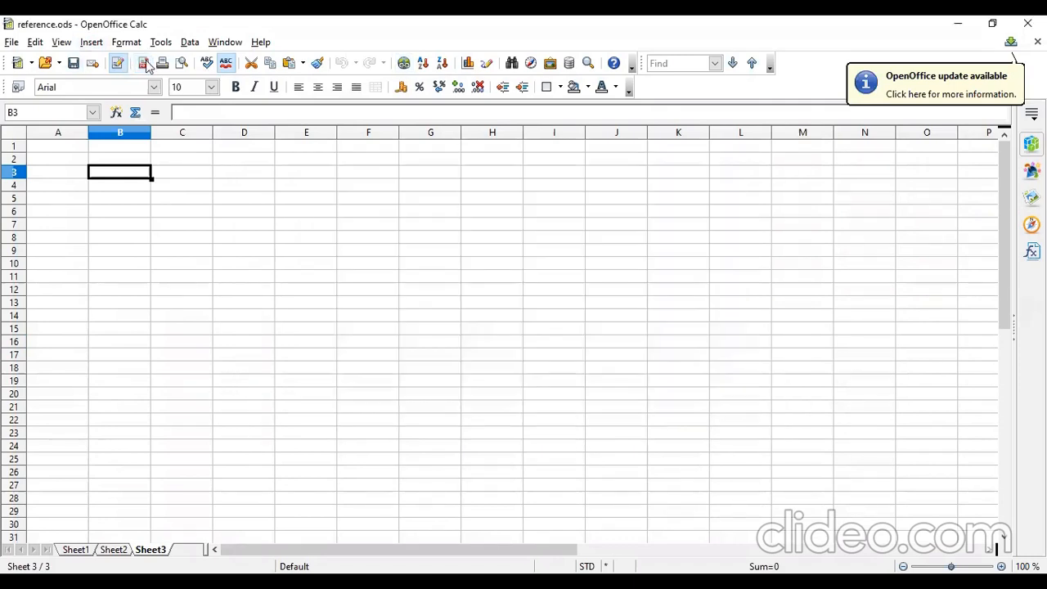
click(404, 64)
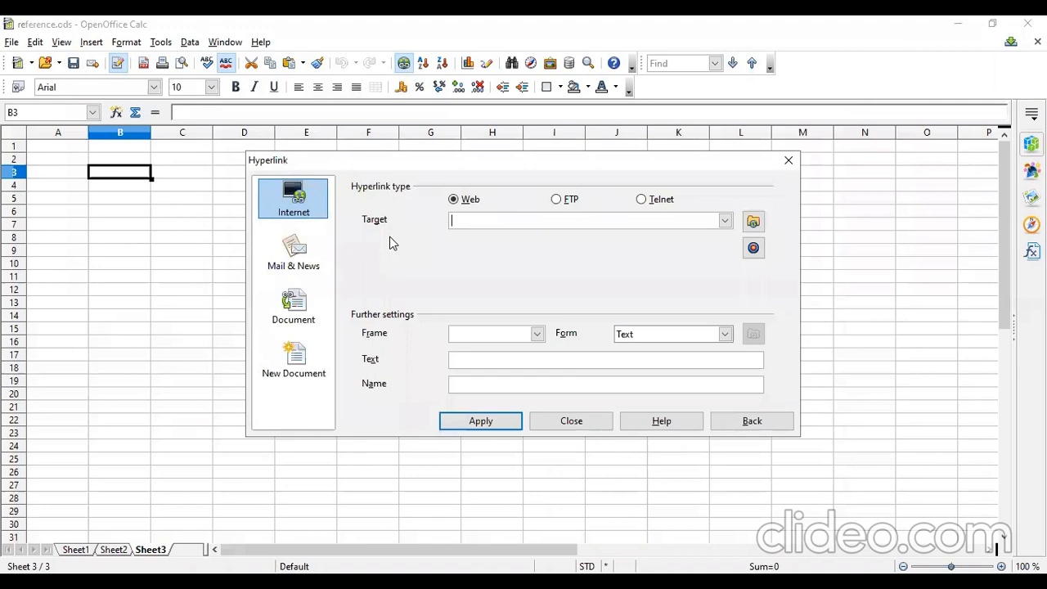
click(303, 267)
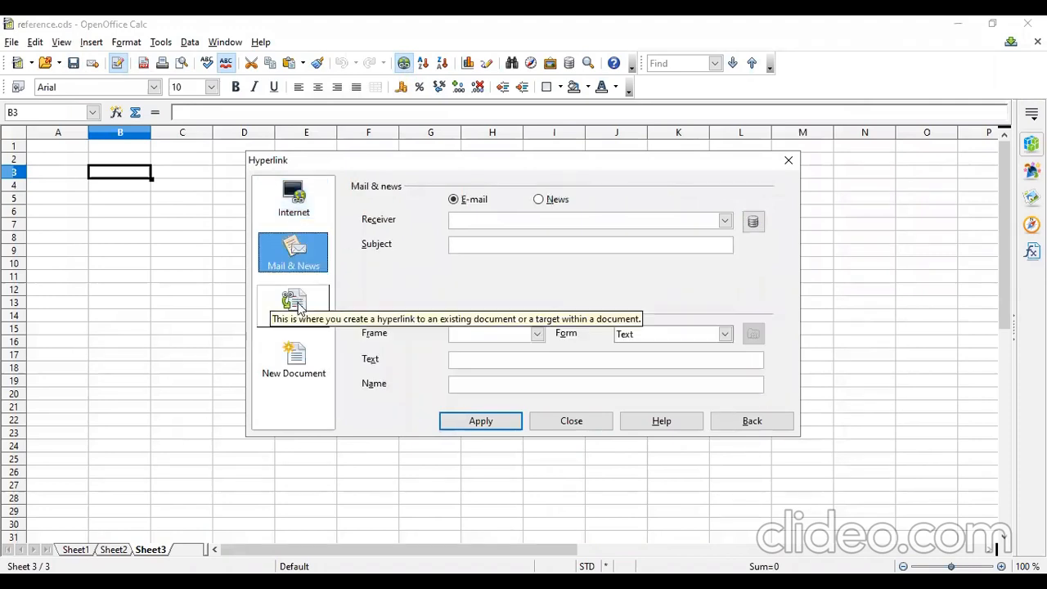
click(295, 303)
click(302, 370)
click(307, 204)
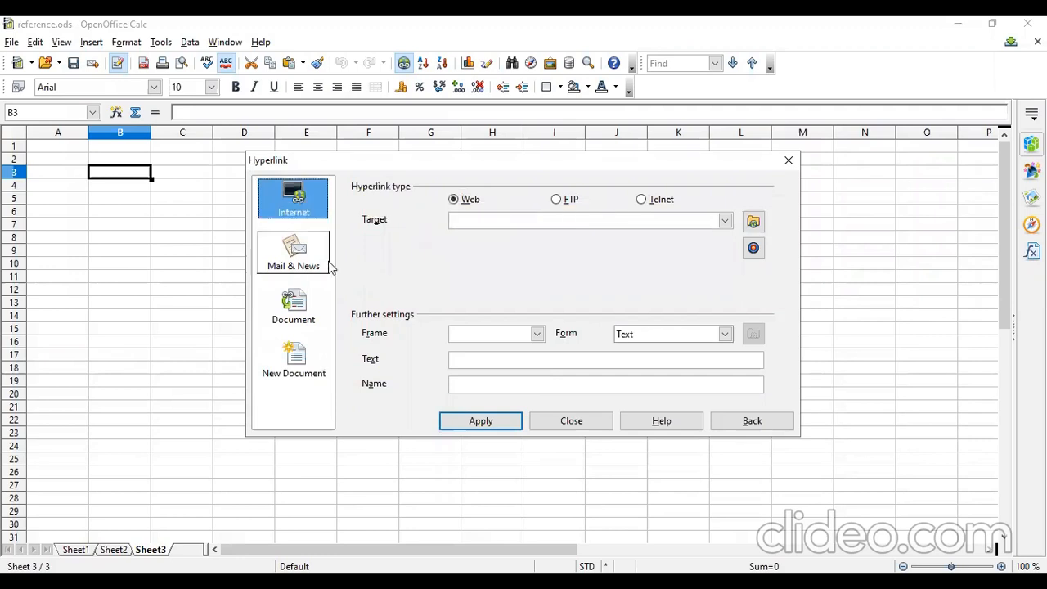
click(287, 268)
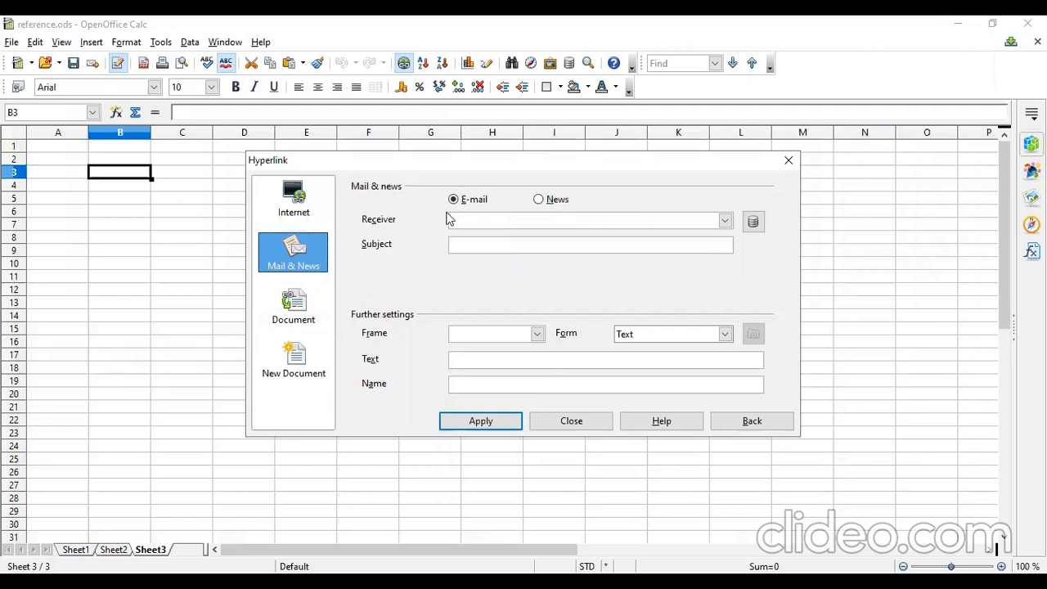
click(286, 319)
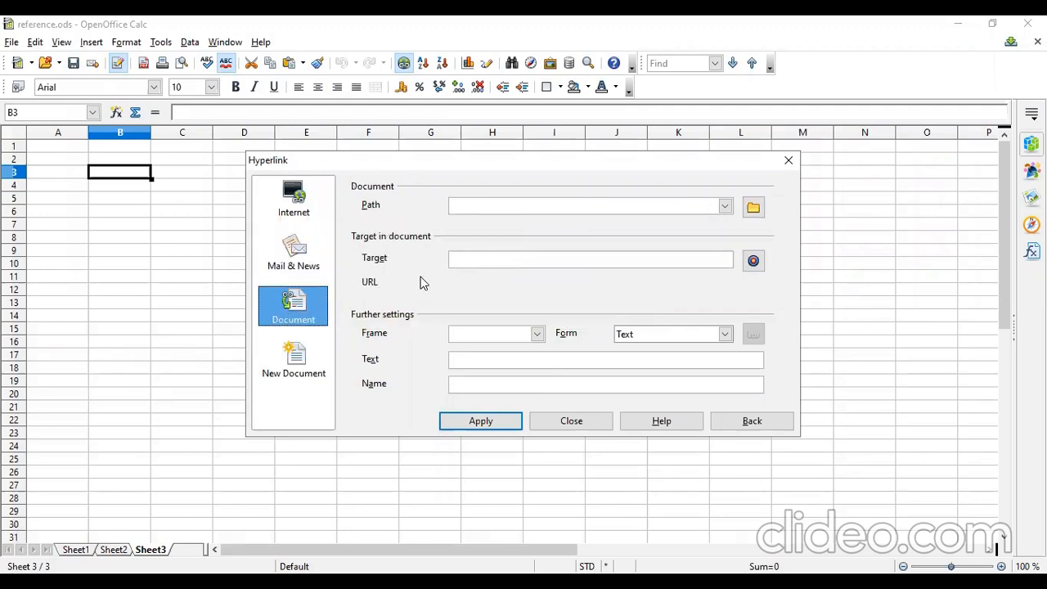
click(287, 357)
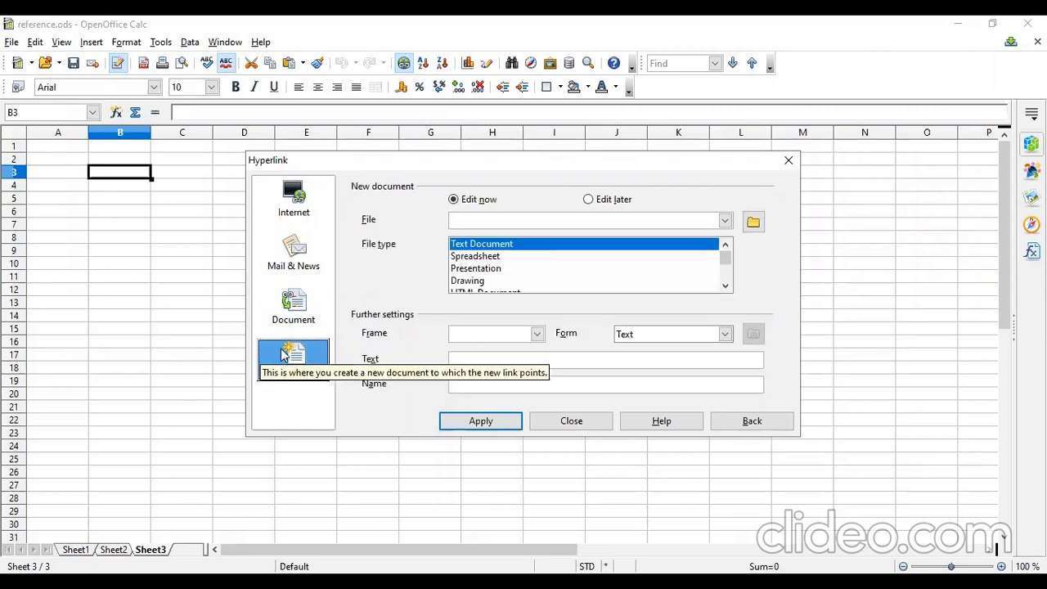
click(292, 205)
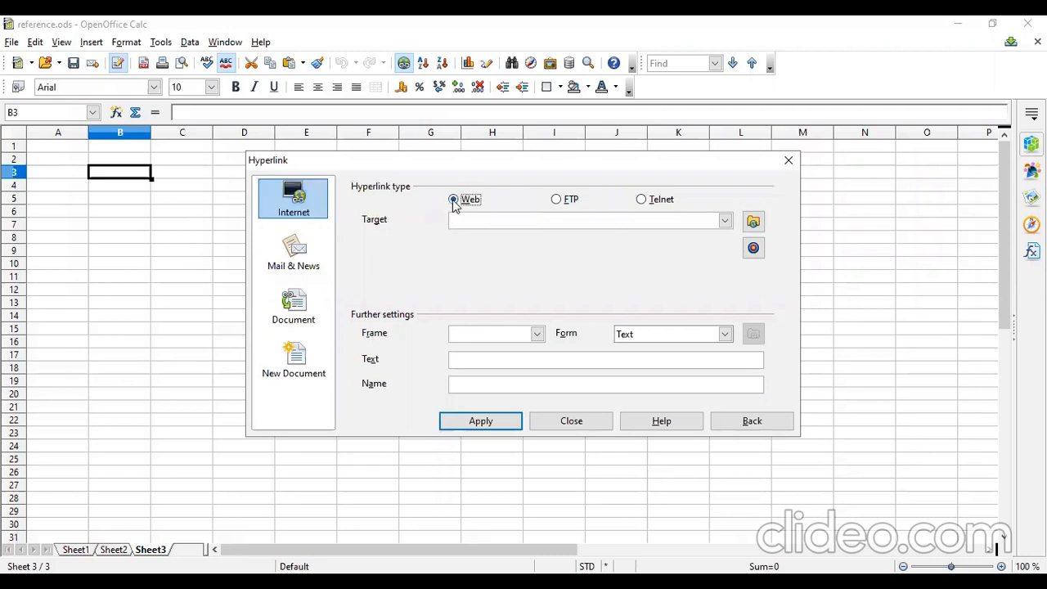
click(472, 221)
text(www.google.com)
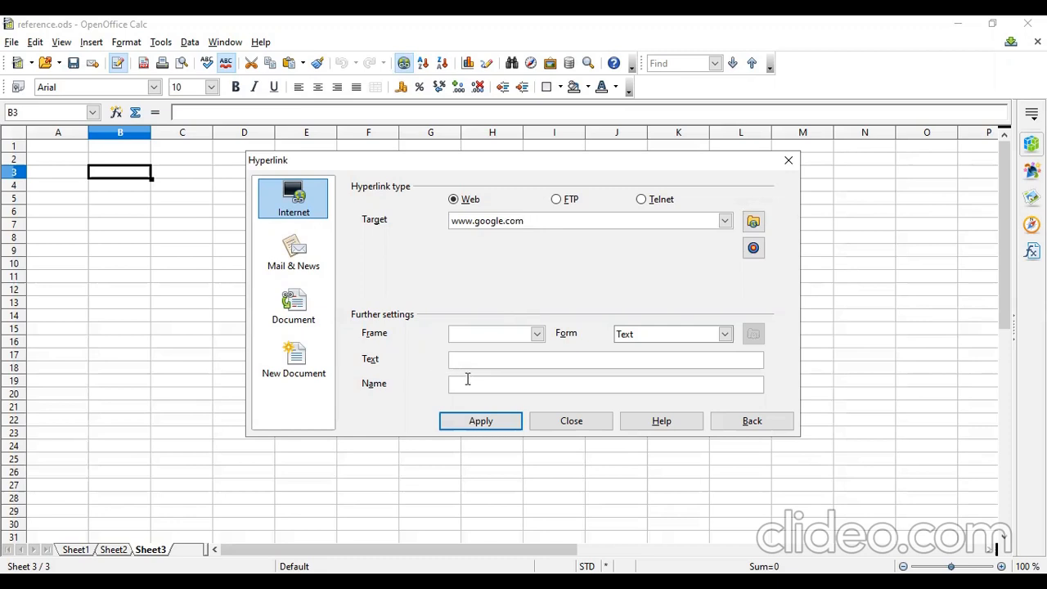
text(link to google)
click(466, 386)
text(link)
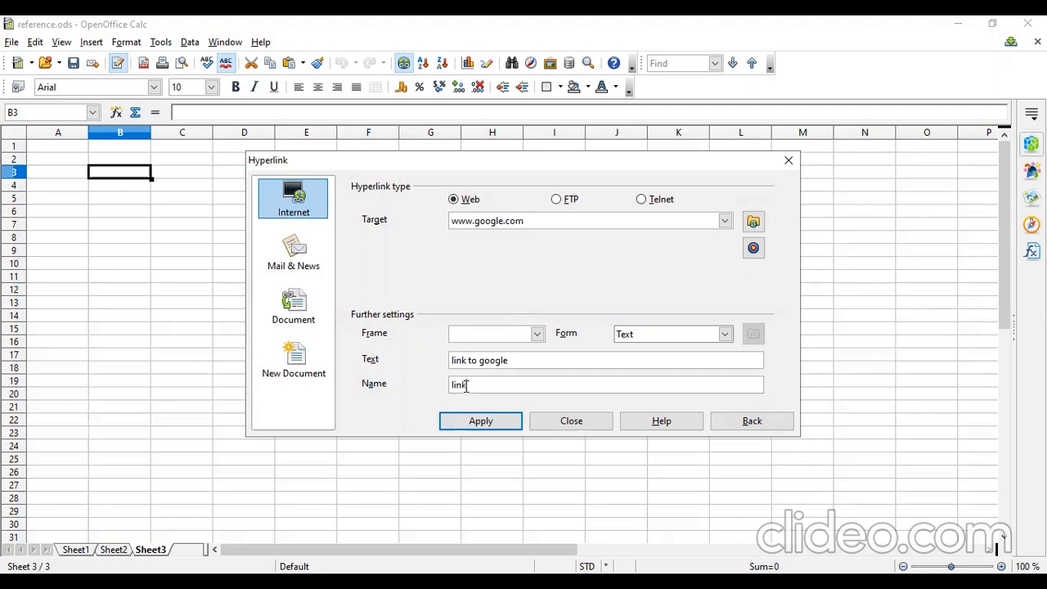
click(491, 429)
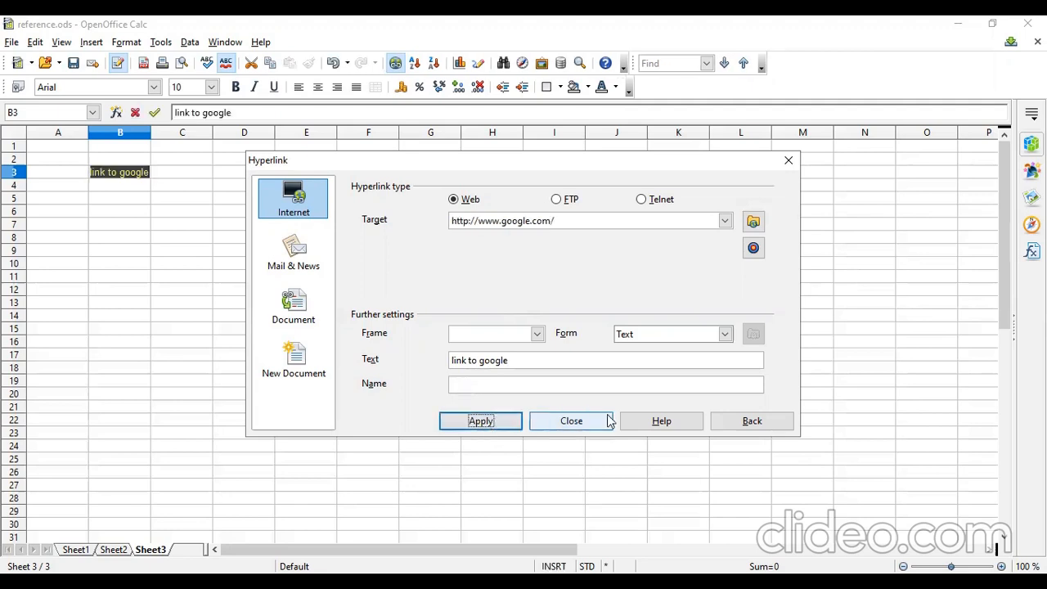
click(572, 421)
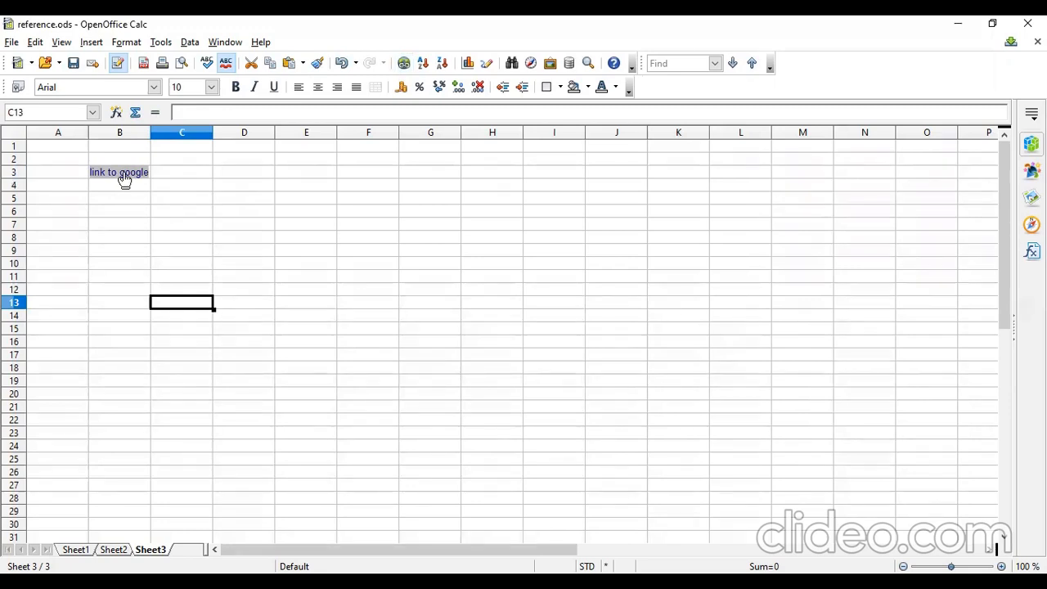
Select cell B5 and open the Hyperlink dialog on the Document category.
mouse_move(125, 181)
ctrl+click(128, 179)
click(107, 200)
click(95, 42)
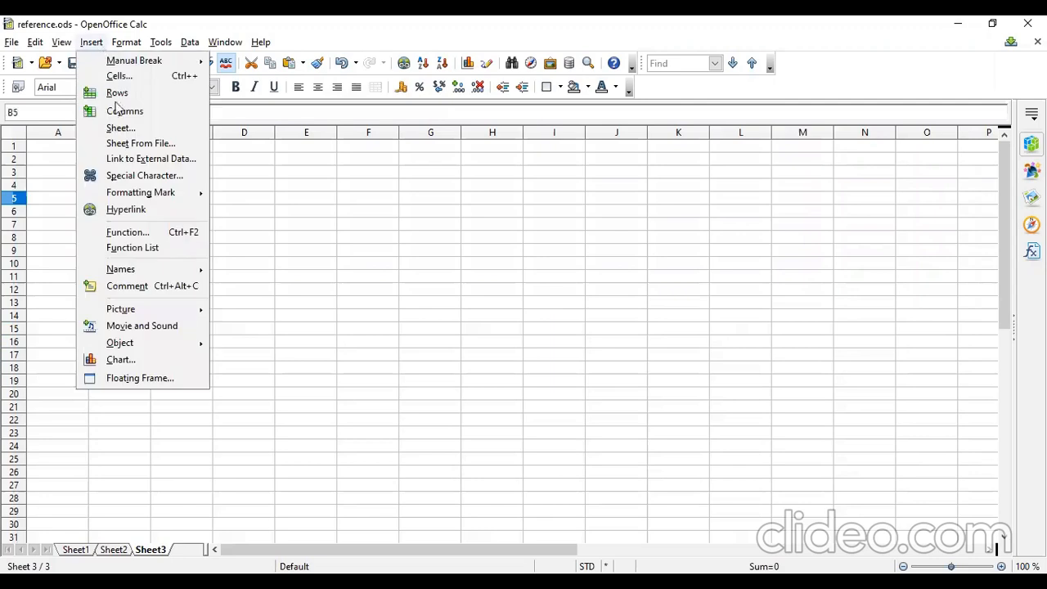
click(154, 210)
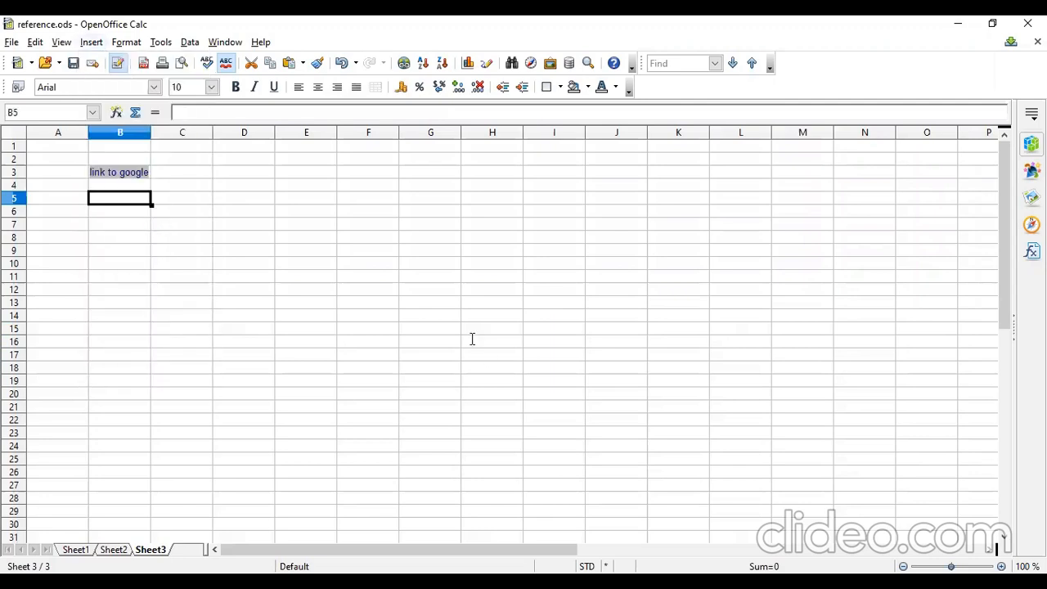
click(300, 260)
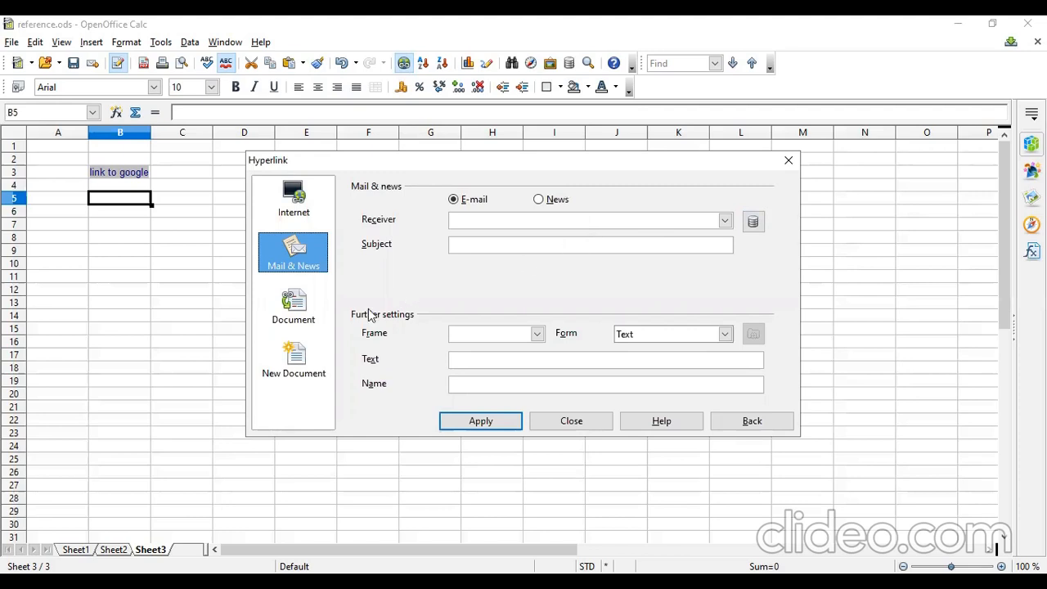
click(292, 311)
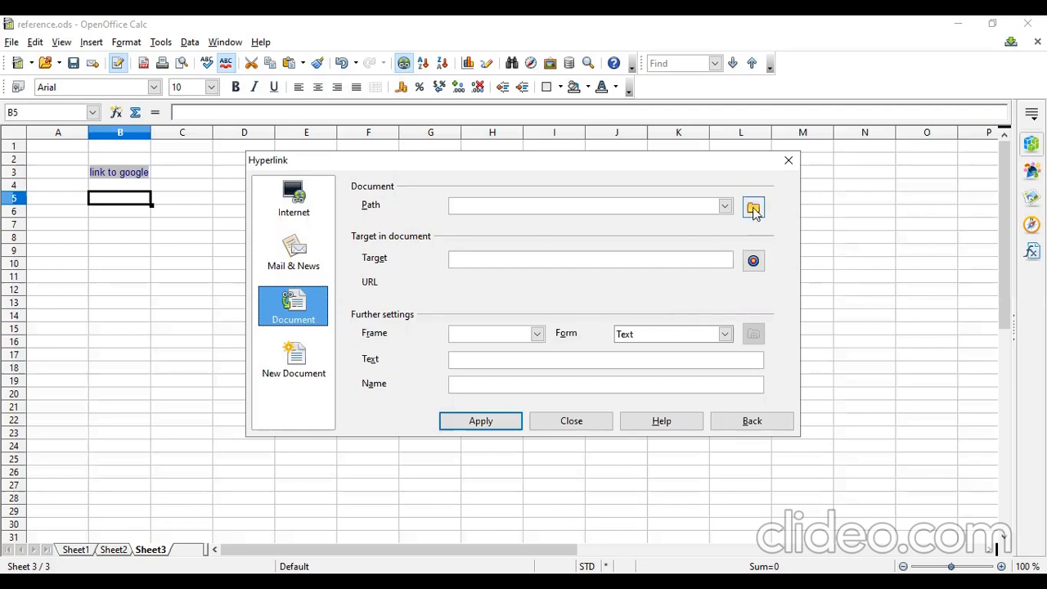
Browse to E:\2022-23\IT Dept\Calc Files and choose Goal Seek as the linked document's path.
click(658, 207)
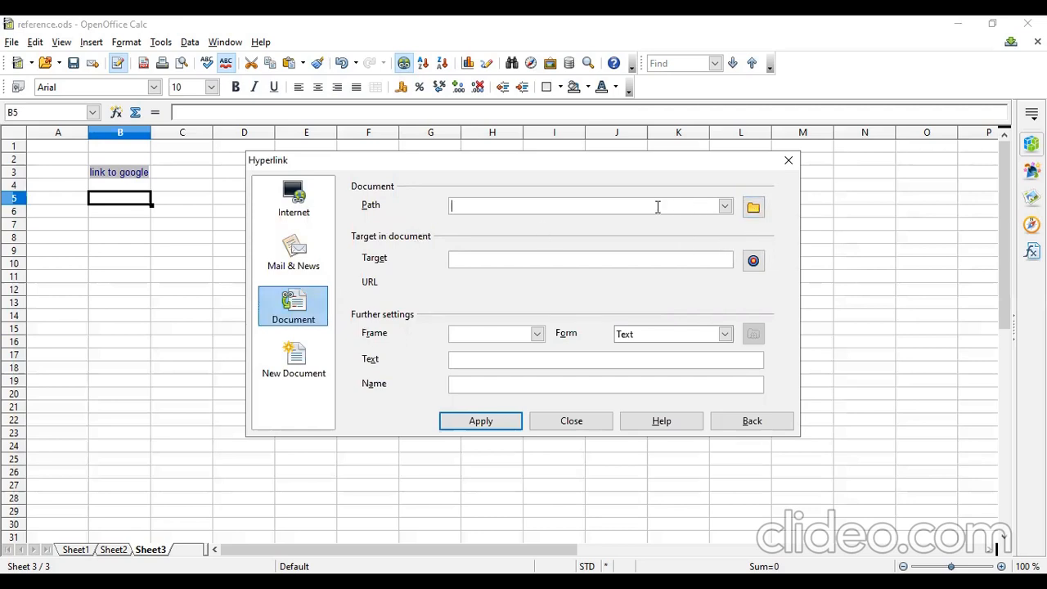
click(751, 209)
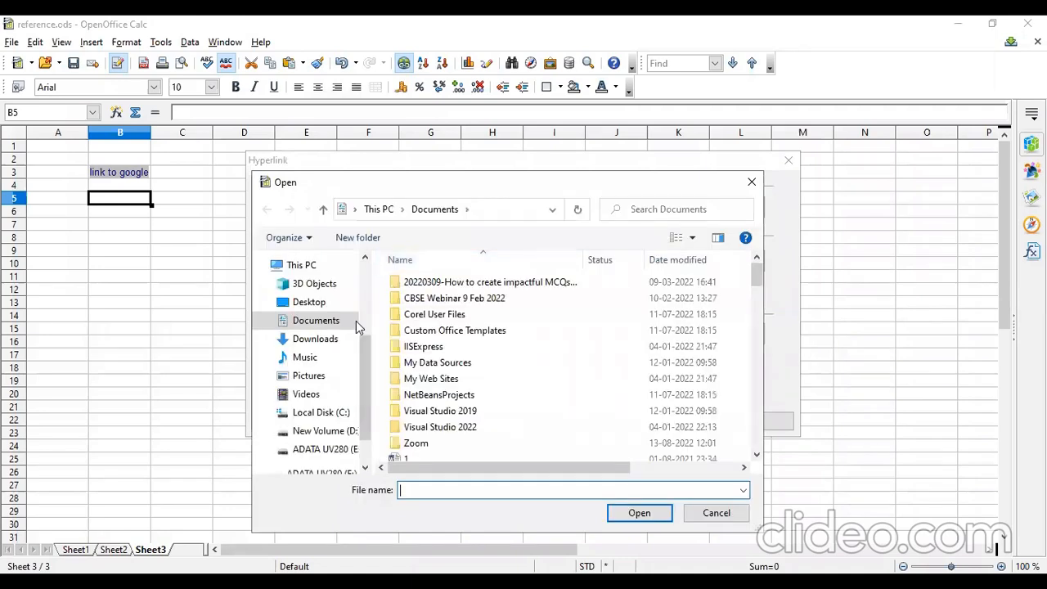
click(324, 326)
scroll(510, 404, down, 4)
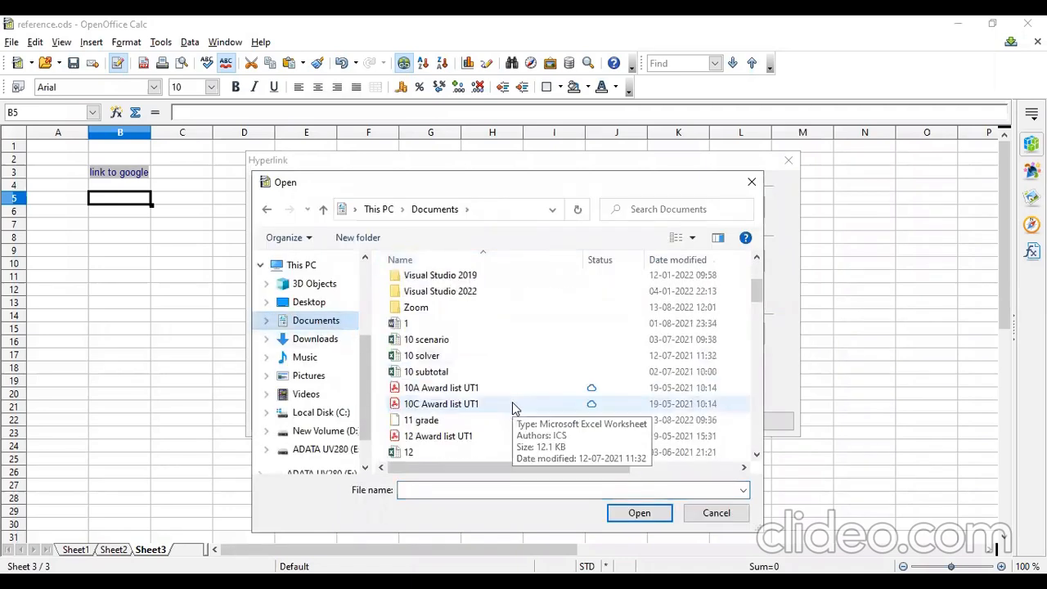
scroll(484, 378, down, 7)
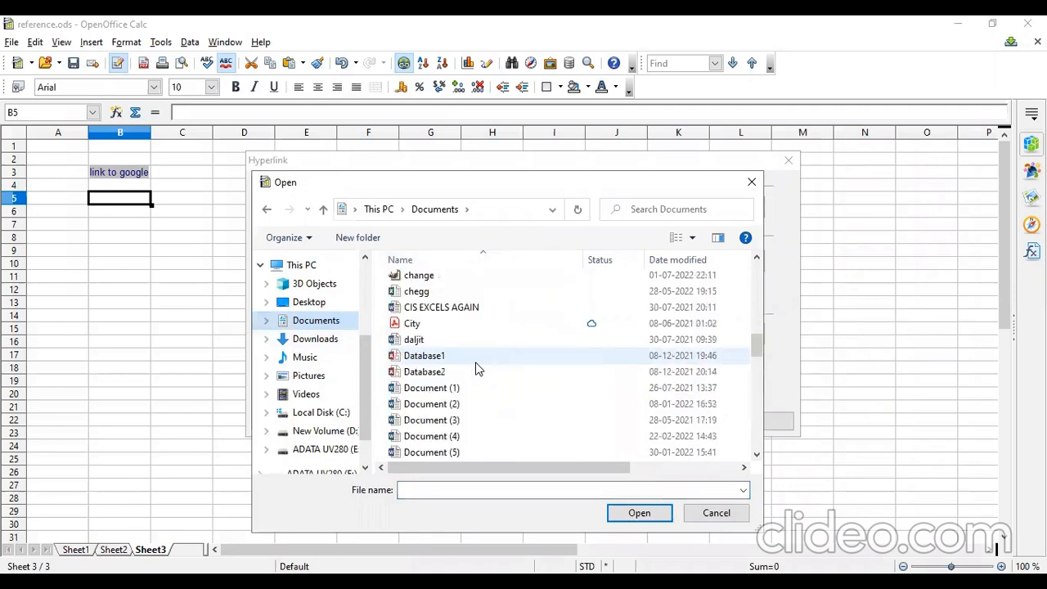
scroll(479, 368, down, 12)
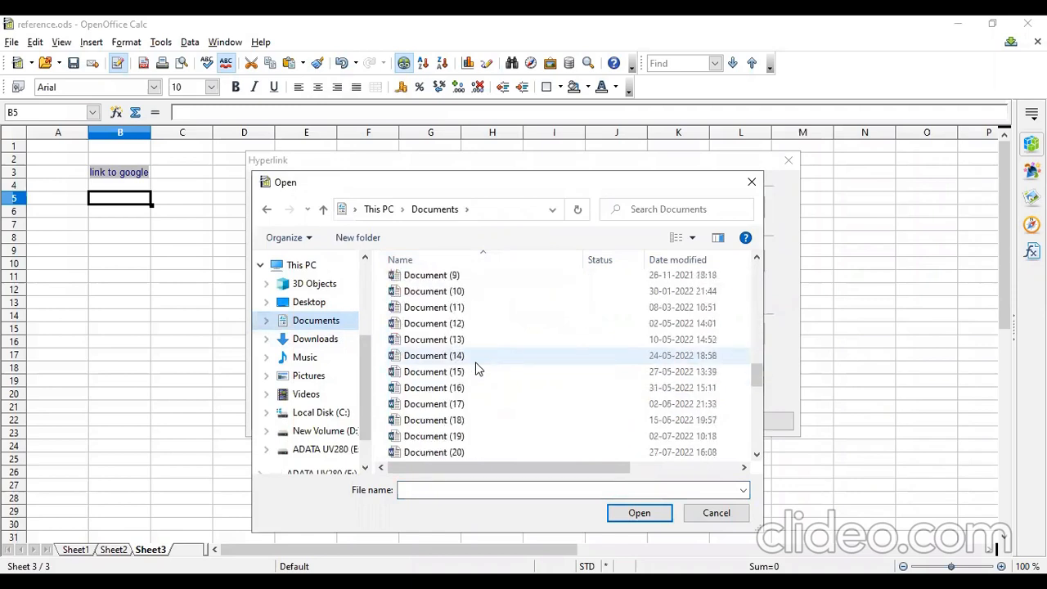
scroll(477, 374, down, 4)
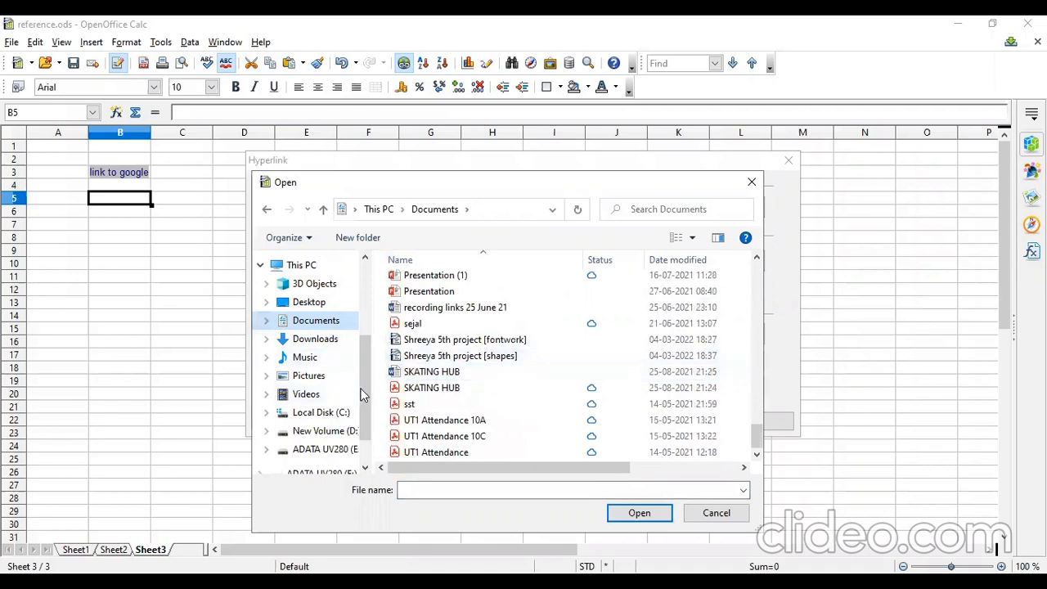
scroll(365, 416, down, 1)
click(325, 407)
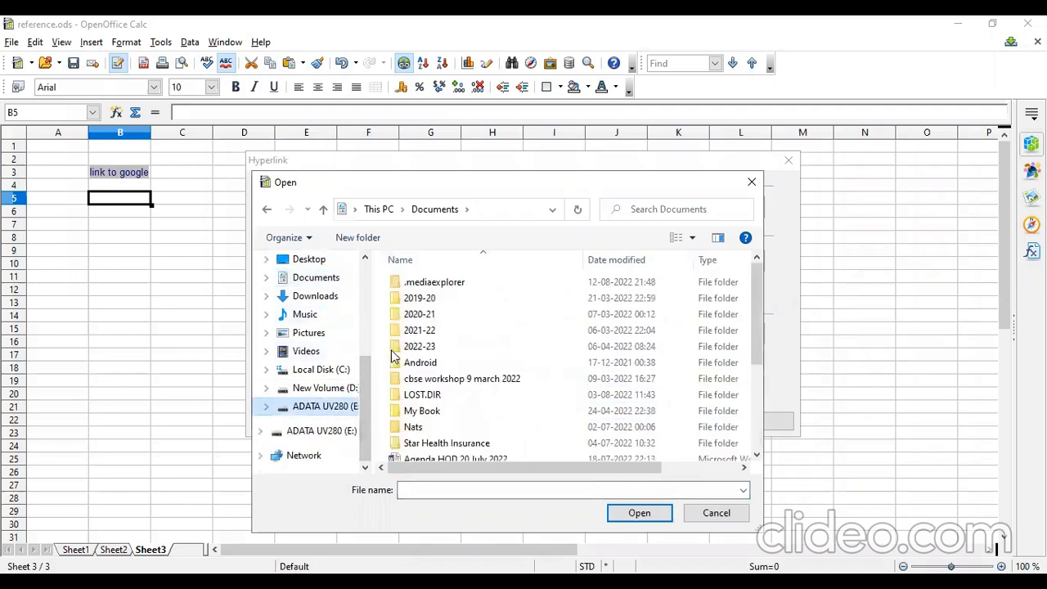
double_click(425, 350)
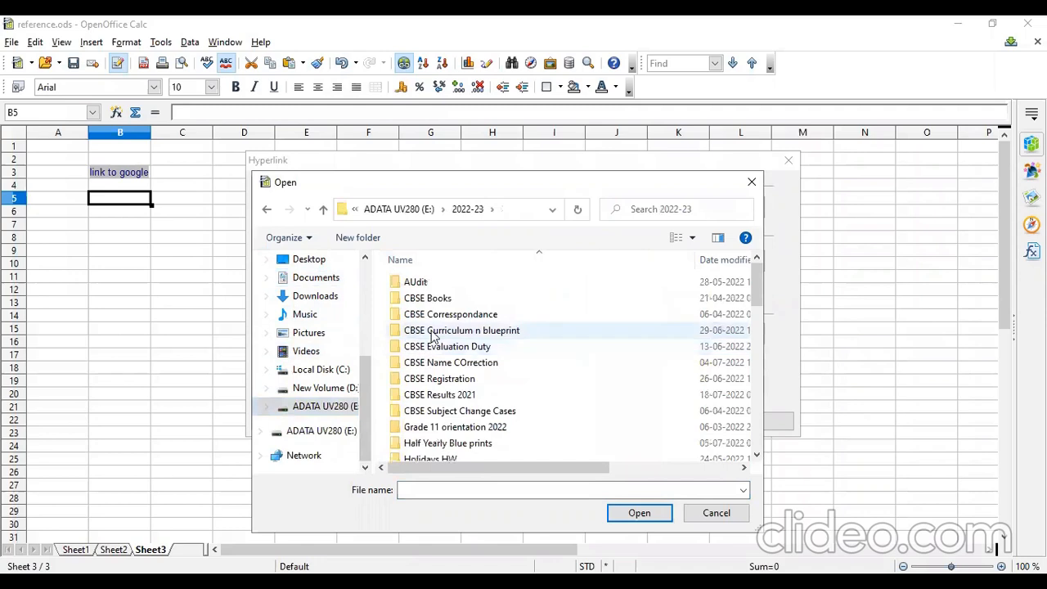
scroll(439, 361, down, 4)
double_click(415, 323)
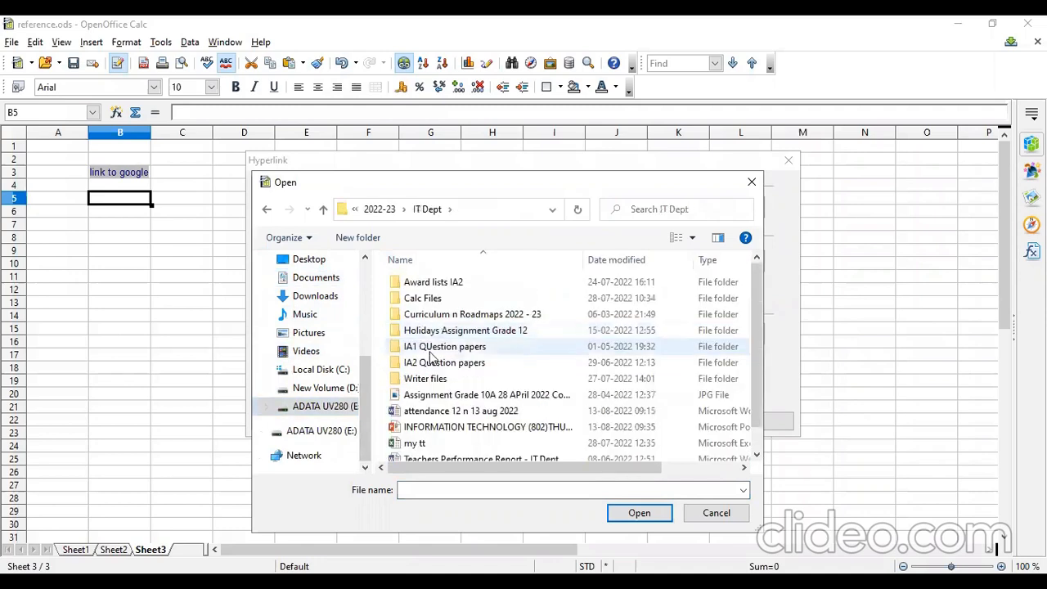
double_click(440, 300)
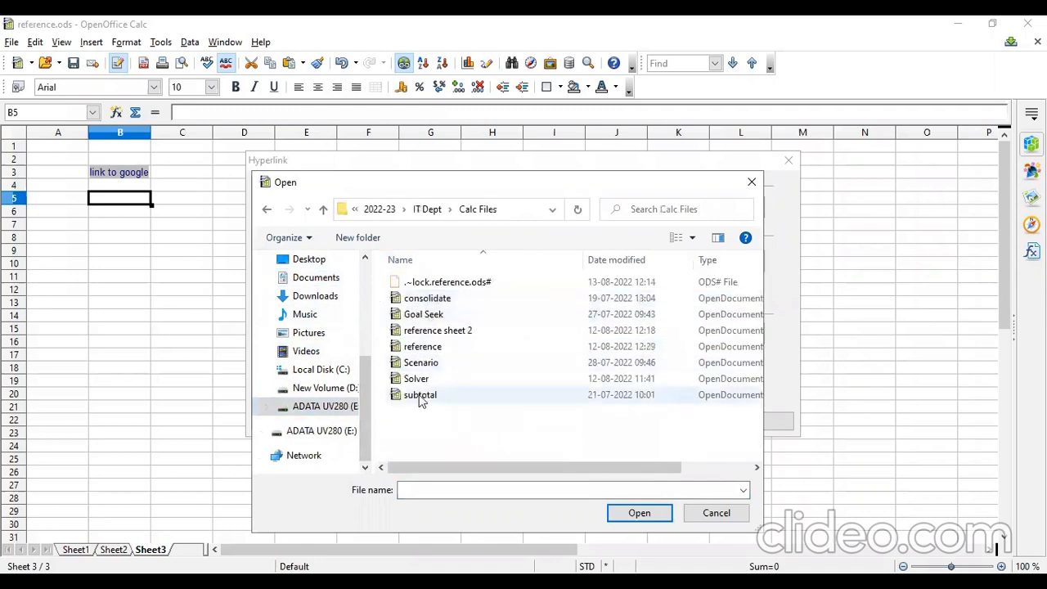
click(426, 317)
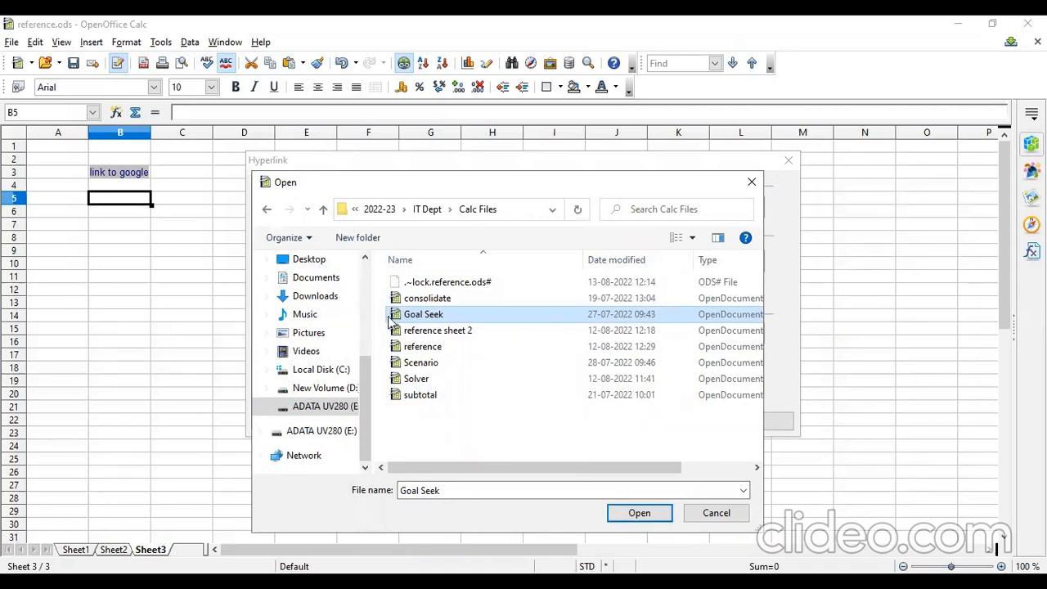
click(656, 514)
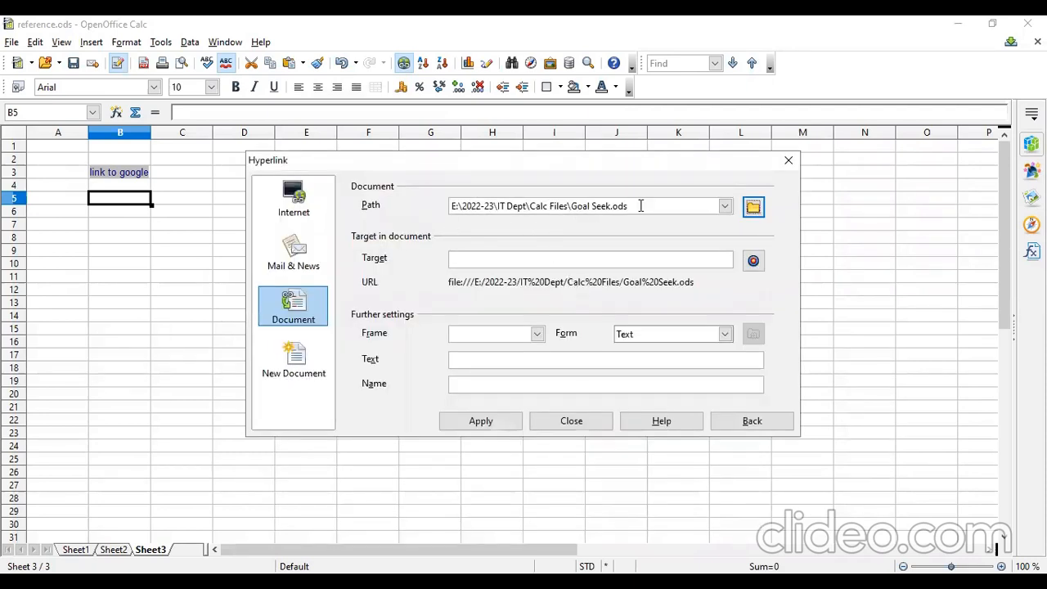
Set the hyperlink text to 'link to Goal Seek', apply it to B5, and close the dialog.
click(481, 360)
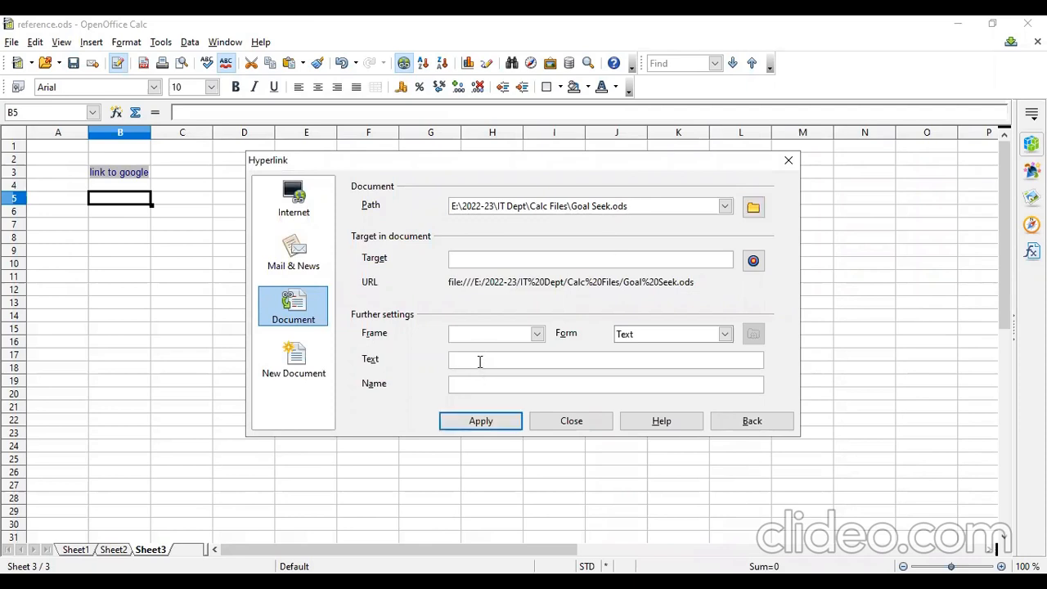
text(link to Goal Seek)
click(498, 424)
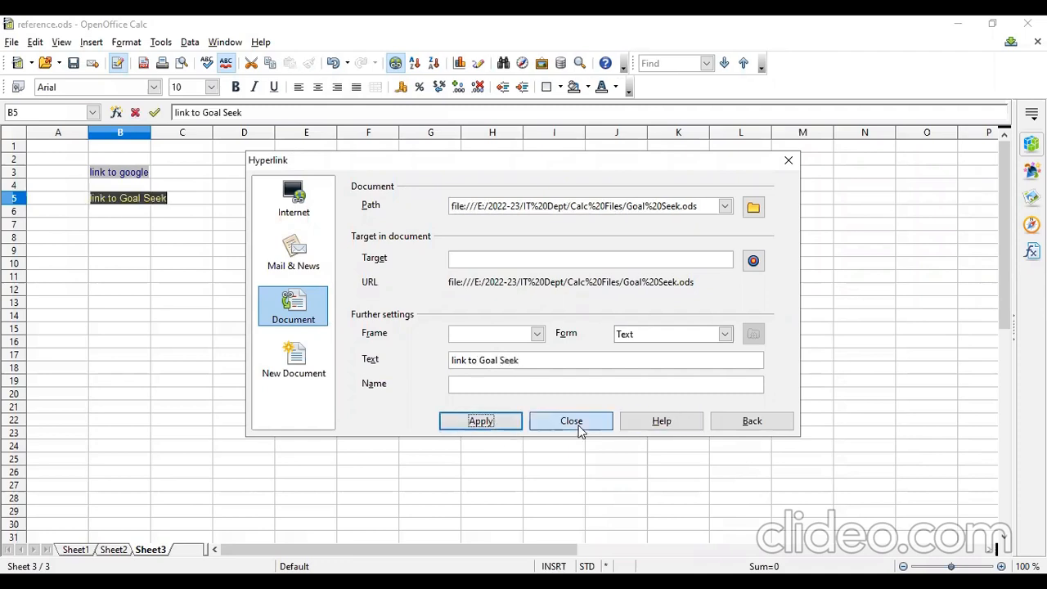
click(572, 421)
Select cell B7, open the Hyperlink dialog on the New Document category, and choose Spreadsheet as the file type.
click(135, 239)
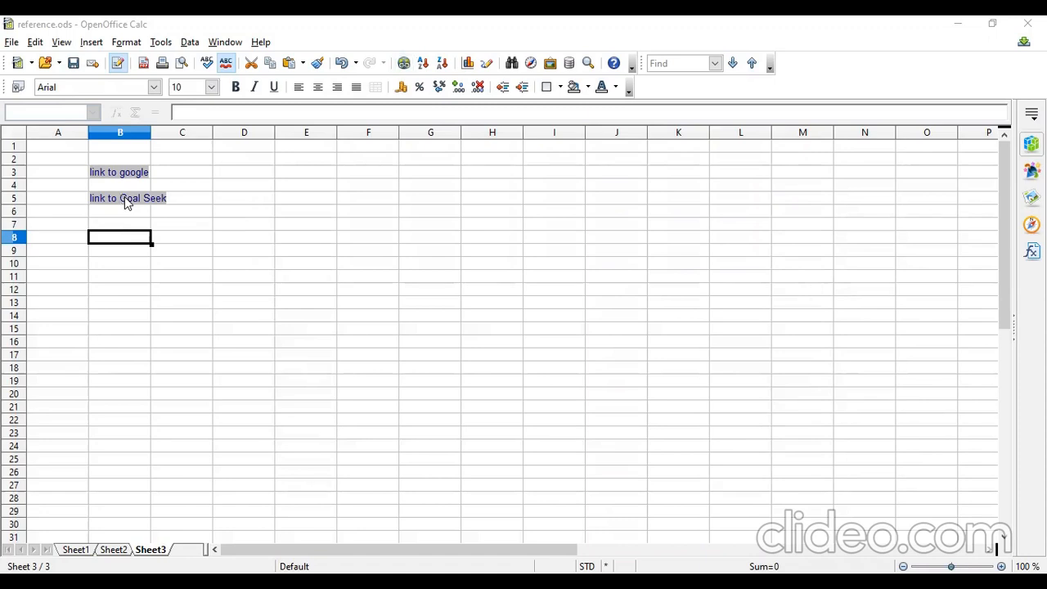
click(111, 225)
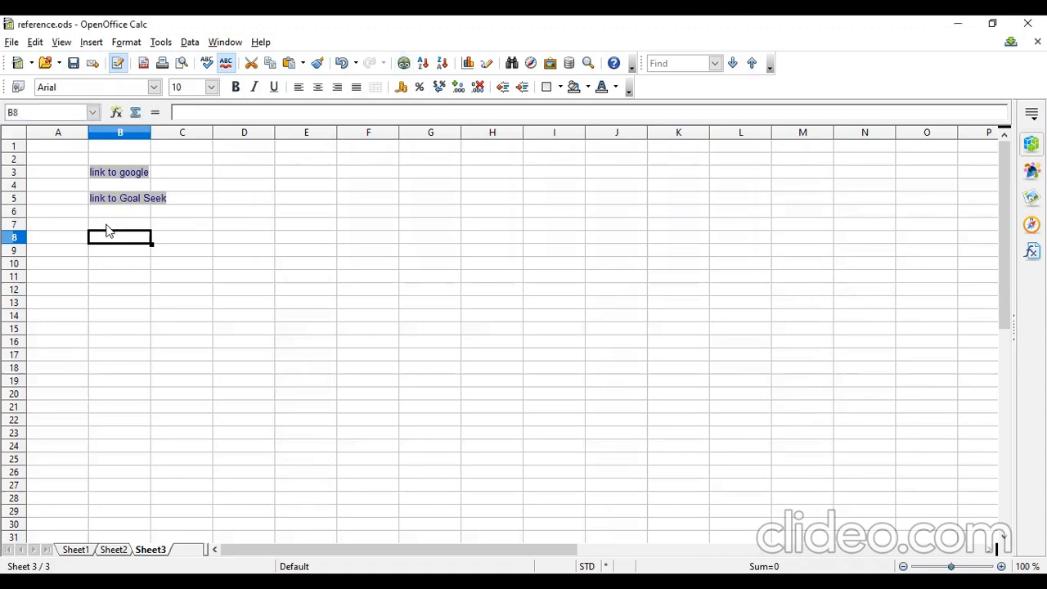
click(407, 64)
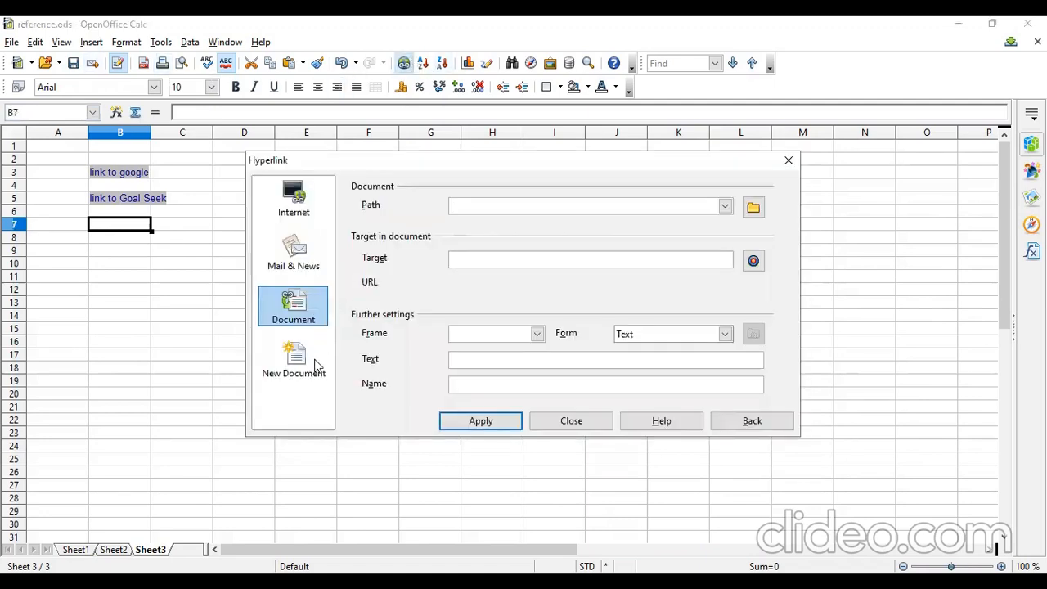
click(295, 359)
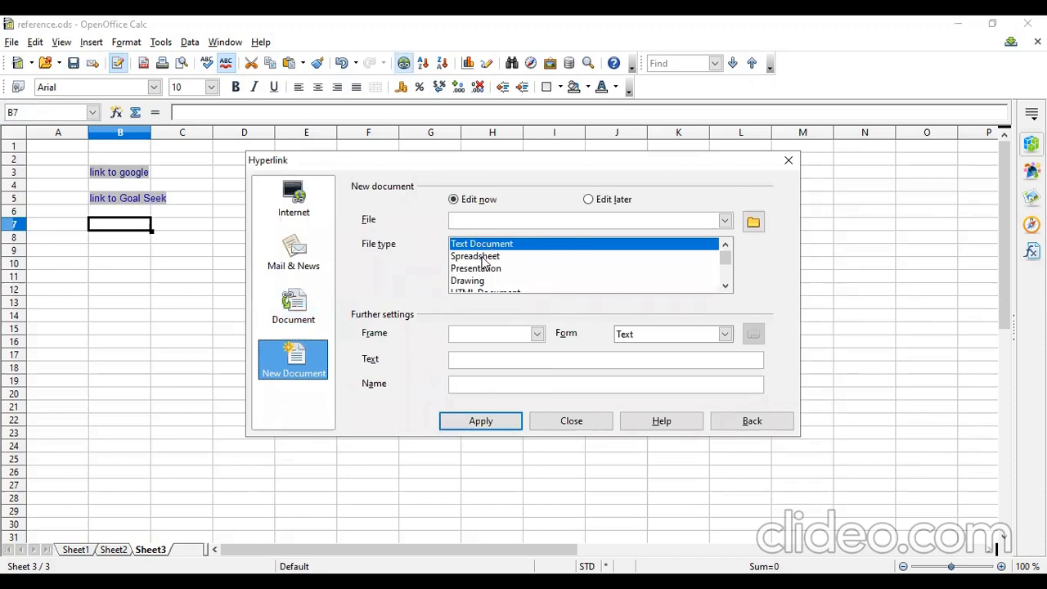
click(484, 256)
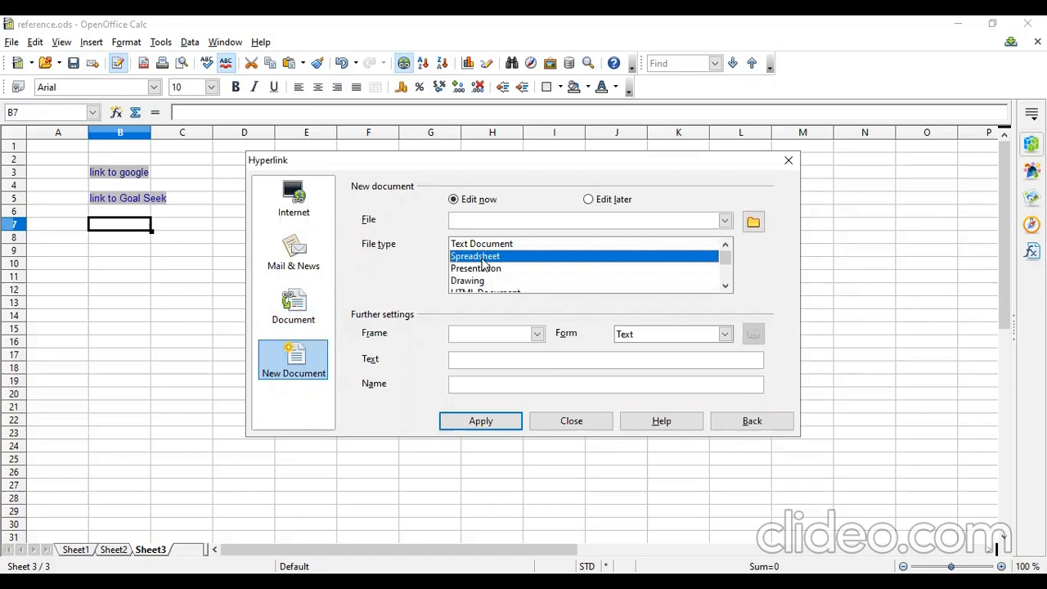
click(484, 272)
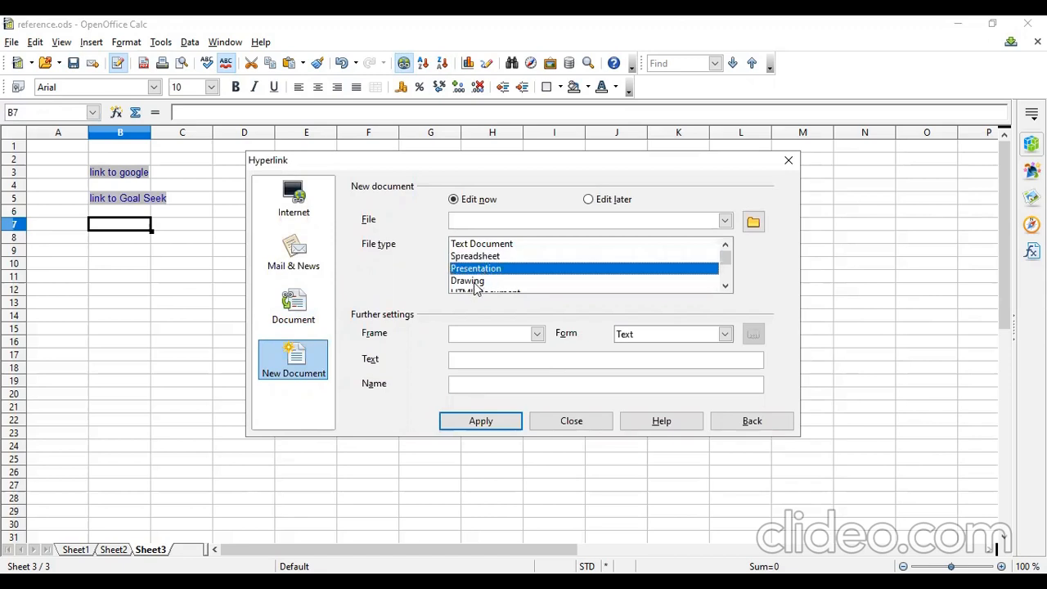
click(477, 283)
click(498, 245)
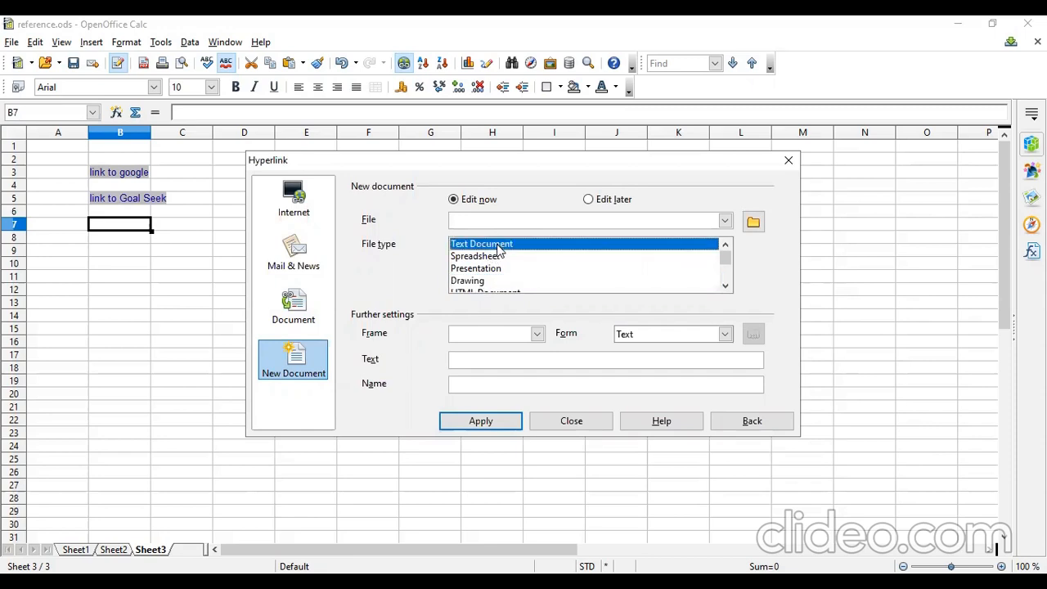
scroll(505, 270, down, 2)
scroll(509, 286, up, 1)
scroll(510, 286, up, 1)
click(492, 257)
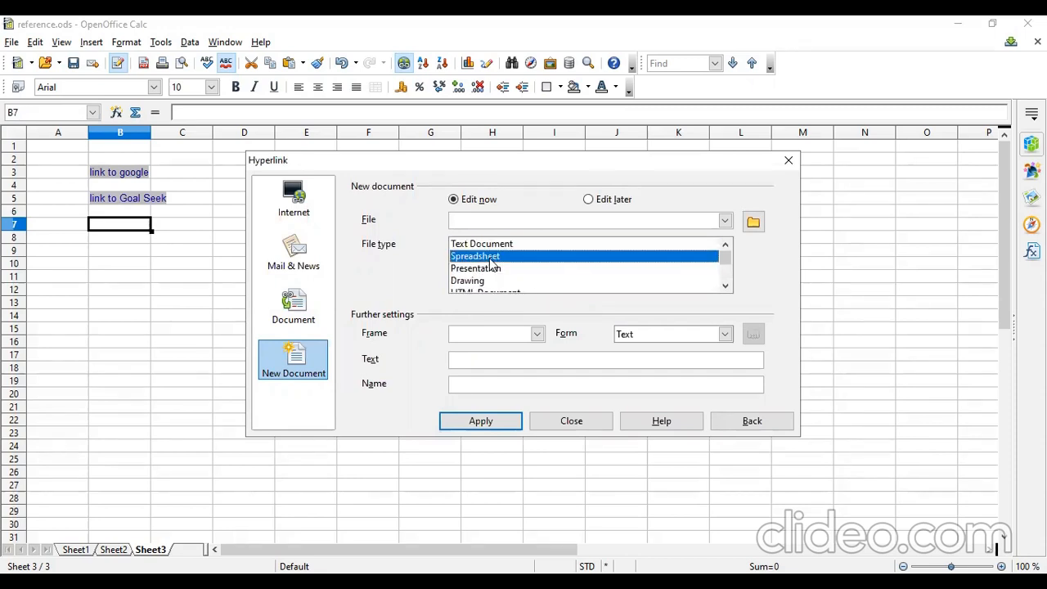
Enter 'click to open blank calc file' as the hyperlink text.
click(476, 362)
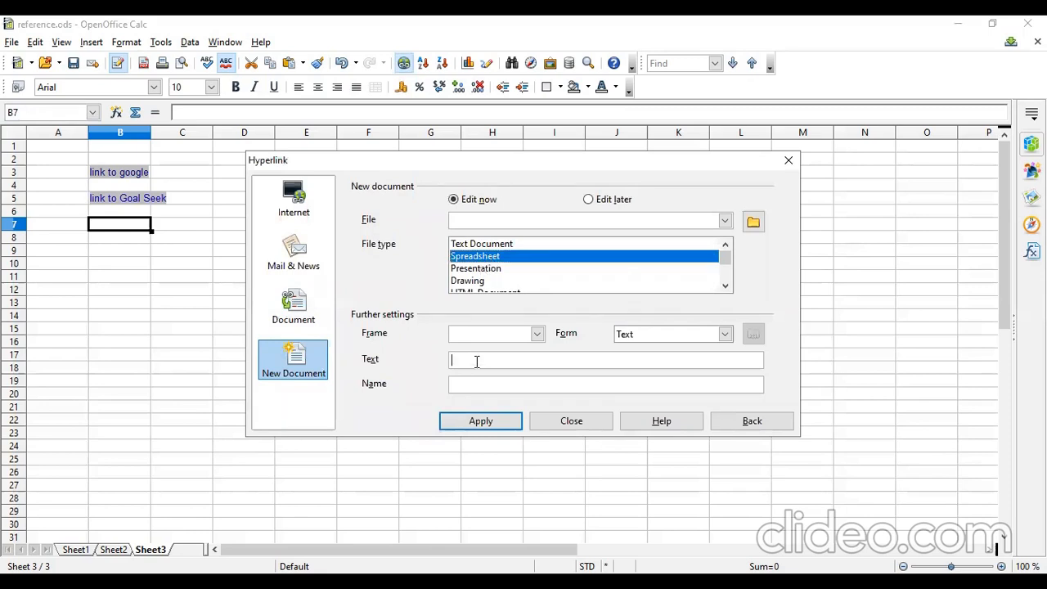
text(click)
text( to)
text( open ne)
text(w)
key(BackSpace)
key(BackSpace)
key(BackSpace)
key(BackSpace)
text(bla)
text(nk )
text(cala)
key(BackSpace)
text(c file)
Try to apply the new-document link without a file name, and set the hyperlink name to 'calc'.
click(484, 421)
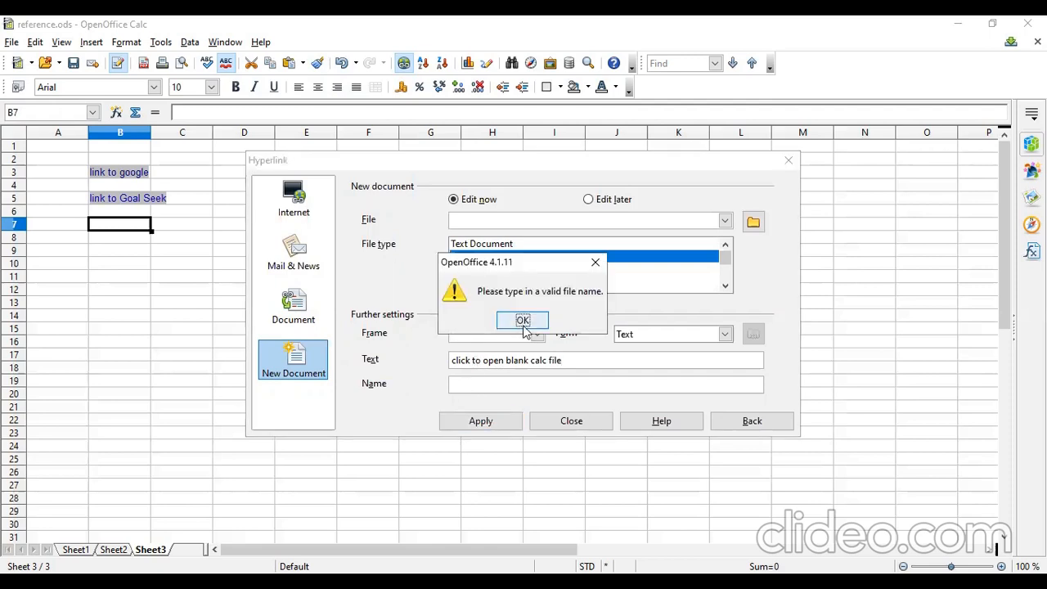
click(525, 324)
click(496, 390)
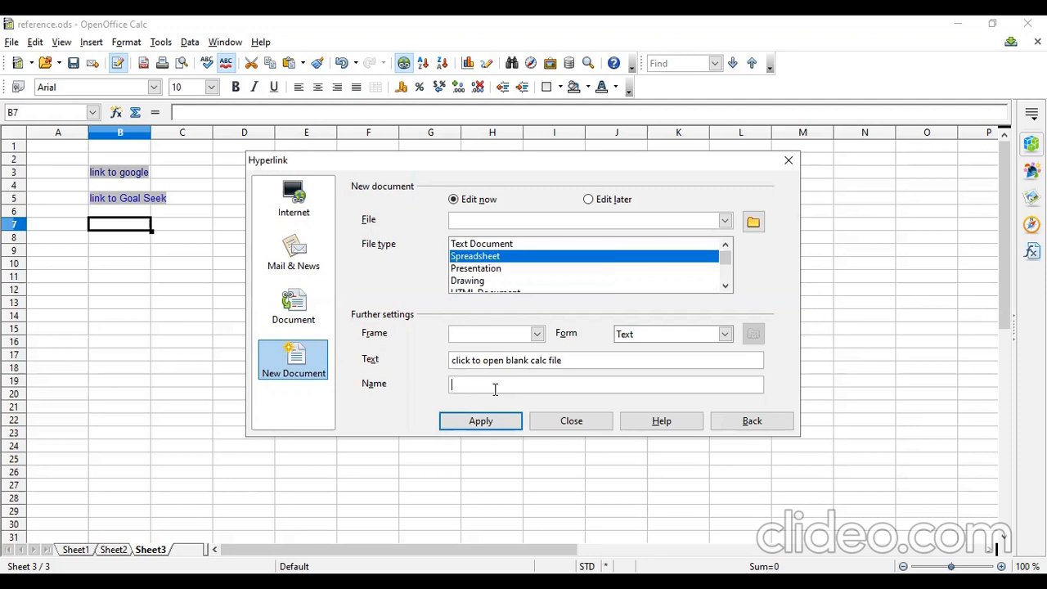
text(cala)
key(BackSpace)
text(c)
key(Return)
click(525, 323)
Pick Goal Seek.ods from the recent files, switch to Edit later, and apply the link to B7.
click(725, 221)
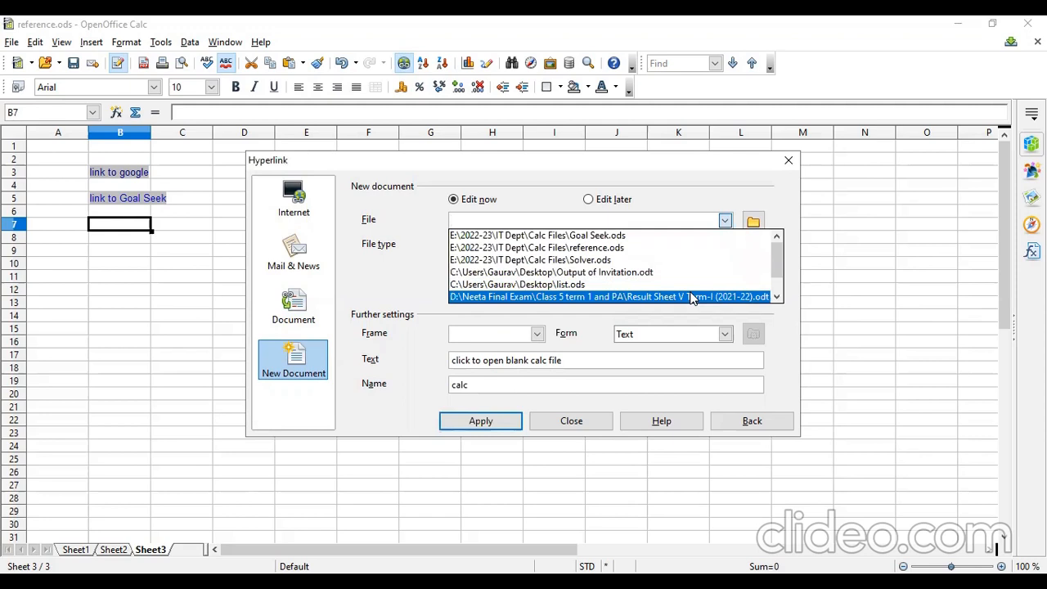
click(630, 237)
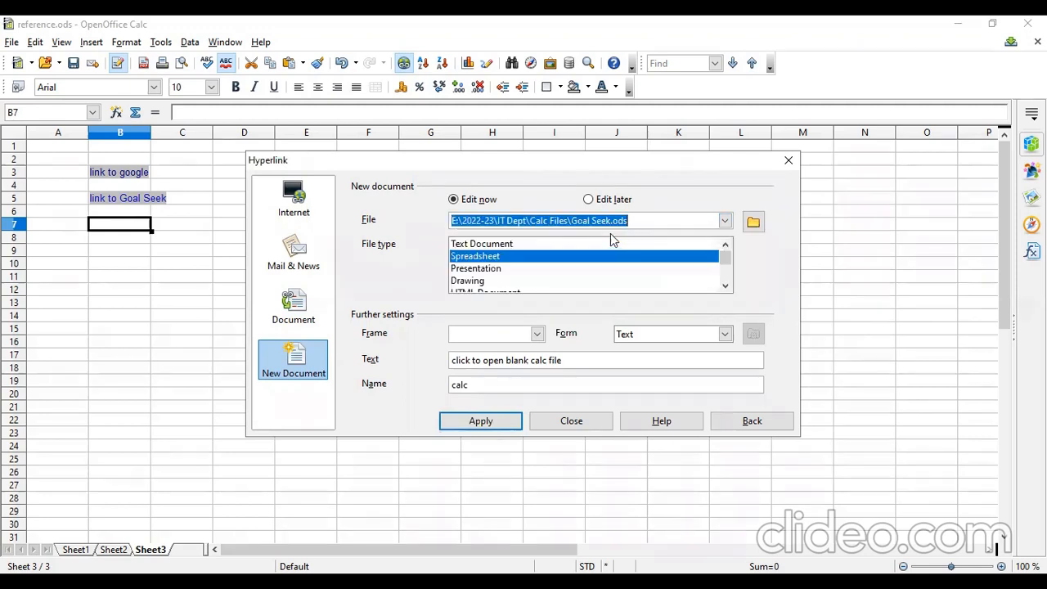
click(624, 221)
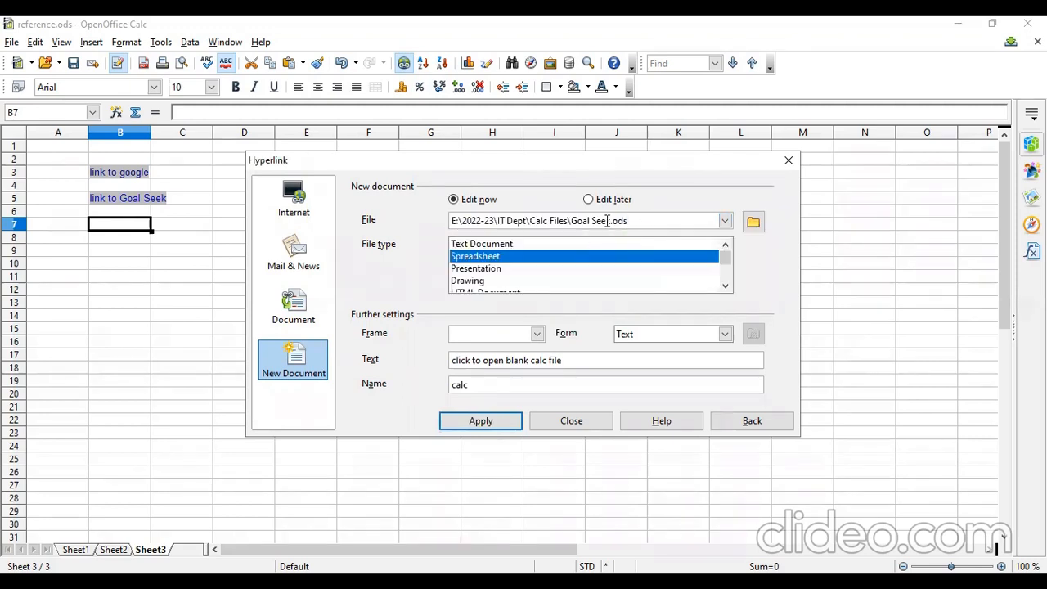
click(589, 200)
click(503, 423)
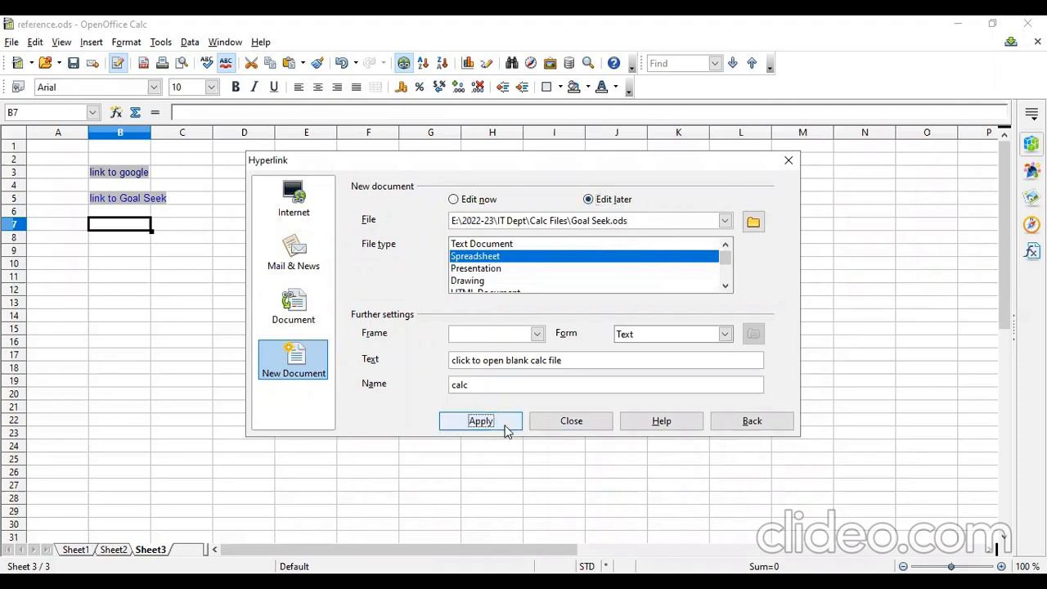
click(561, 325)
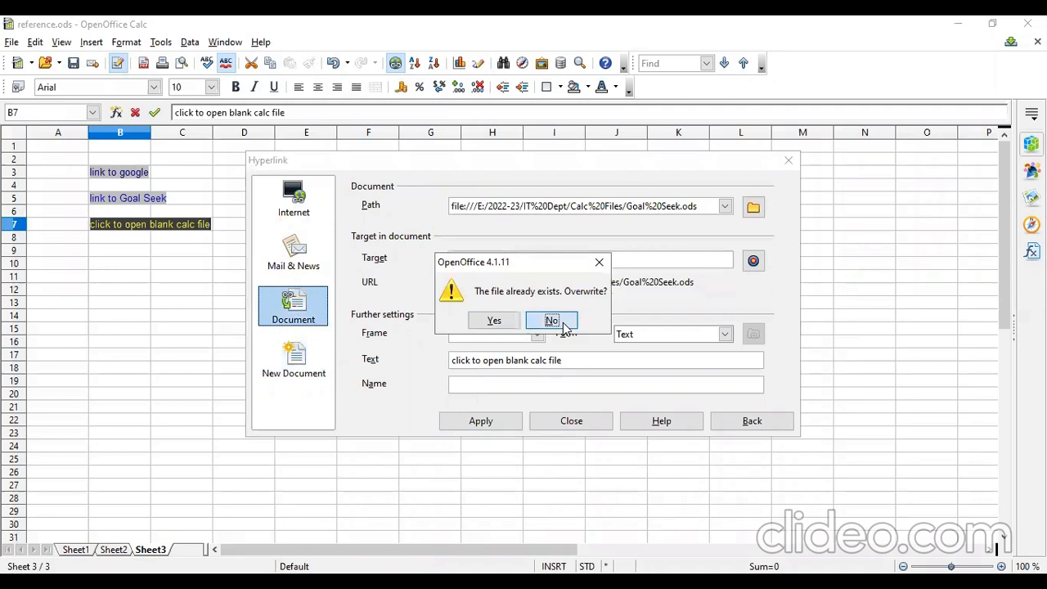
Return to the New Document category, clear the file name, and try to apply the link.
triple_click(703, 205)
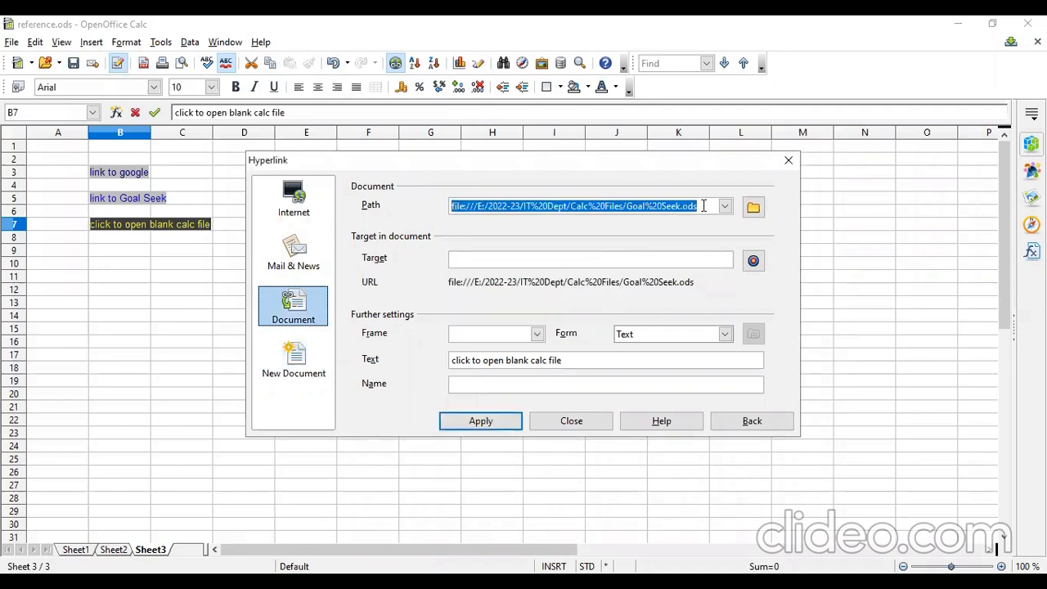
click(291, 354)
click(518, 224)
drag(635, 223, 366, 222)
key(BackSpace)
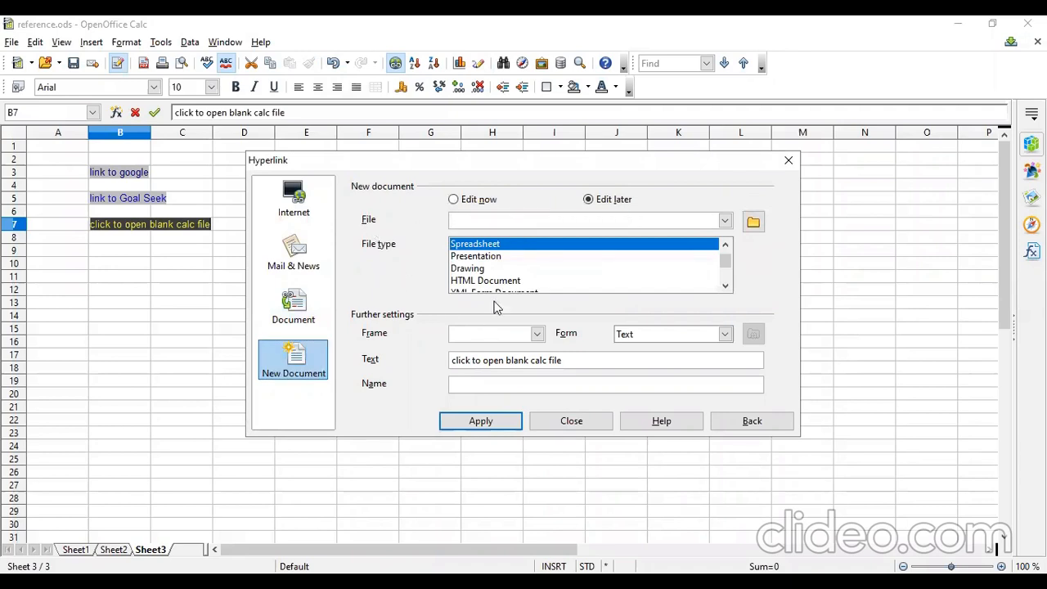
click(486, 424)
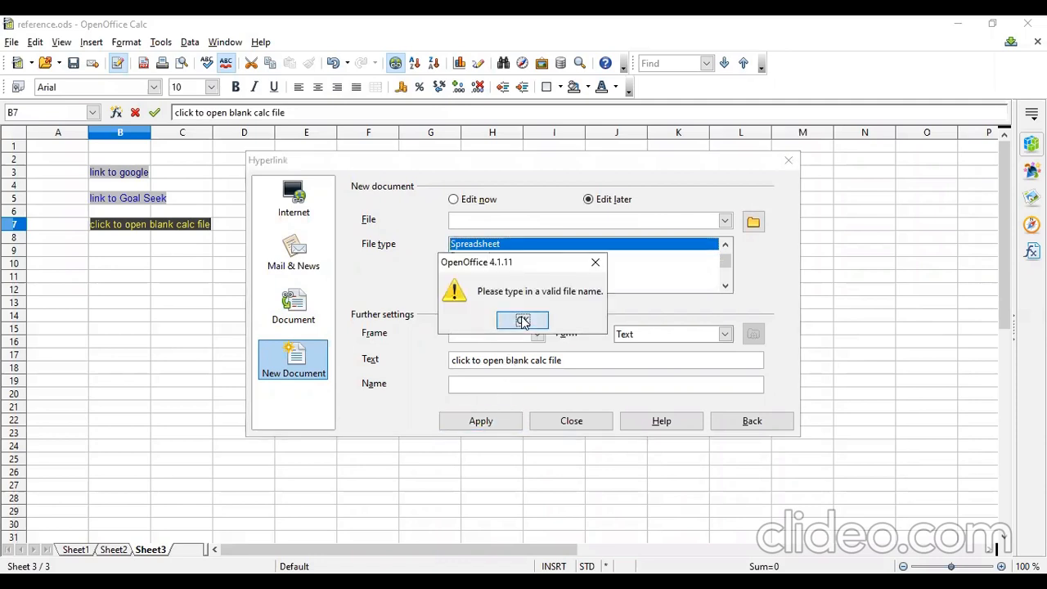
key(Return)
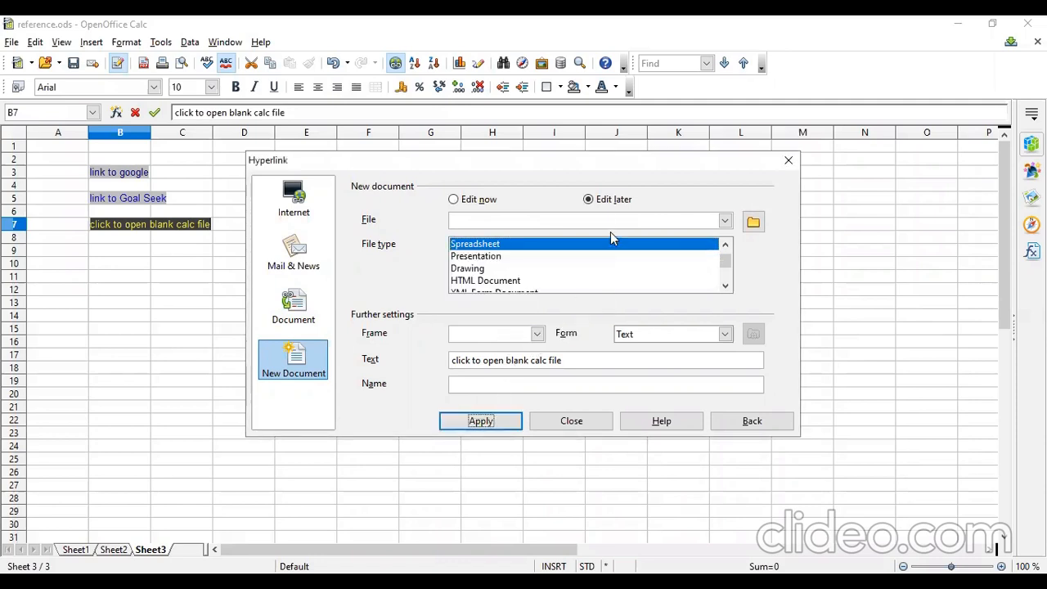
Select cell N5 and set the new document's file name to Calc.
click(725, 220)
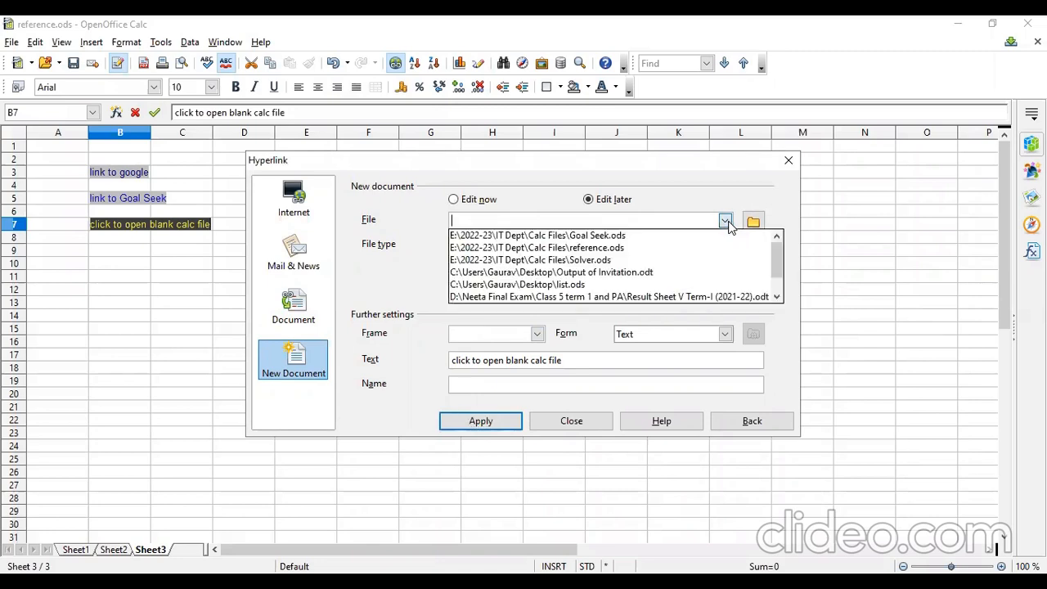
scroll(726, 228, down, 7)
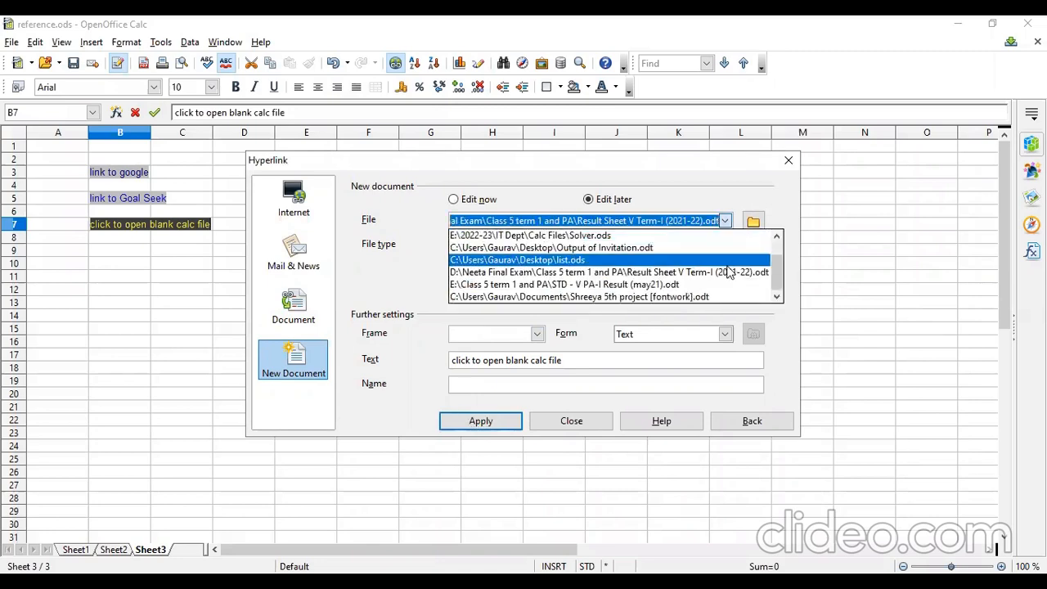
scroll(711, 298, up, 2)
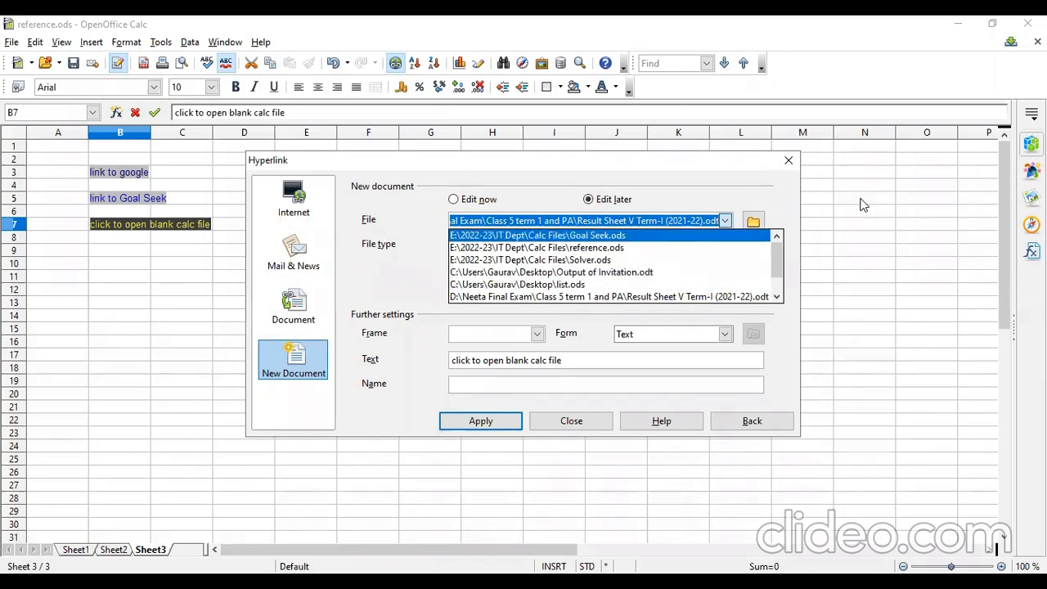
click(860, 200)
click(721, 221)
click(680, 236)
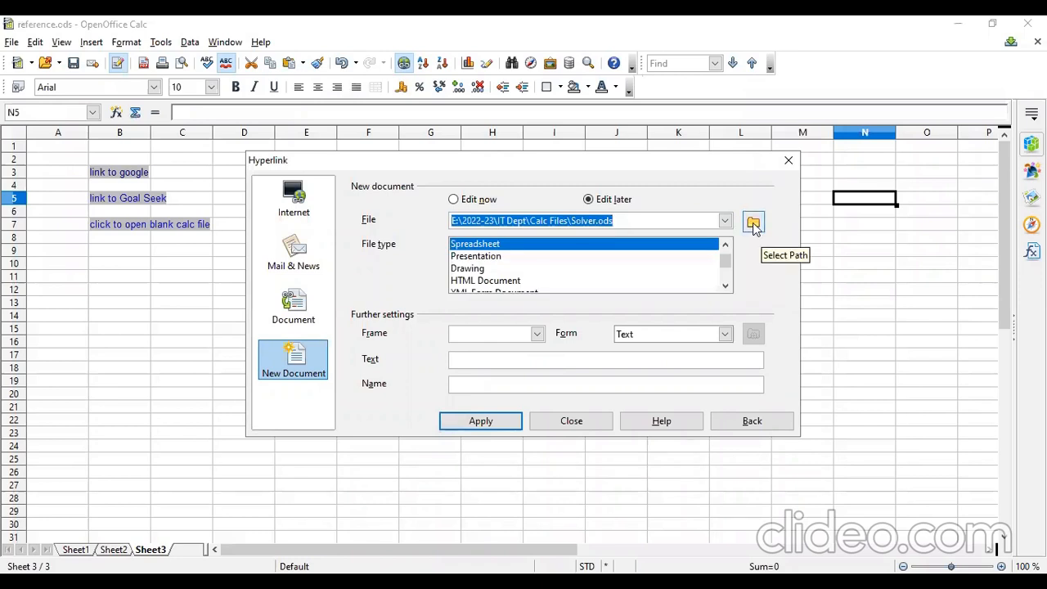
text(a)
key(BackSpace)
key(BackSpace)
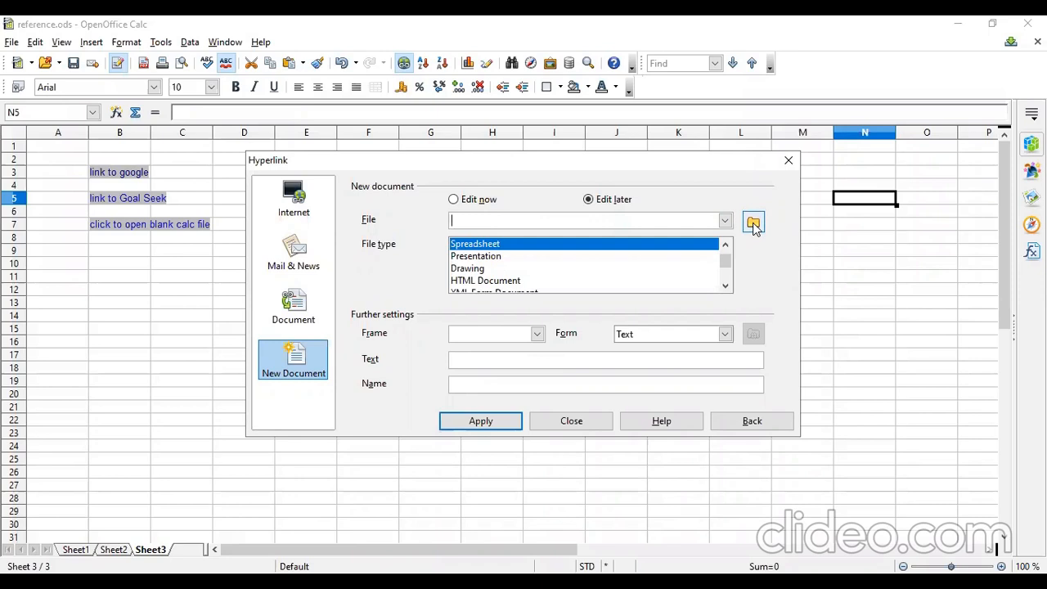
text(Cala)
key(BackSpace)
text(c)
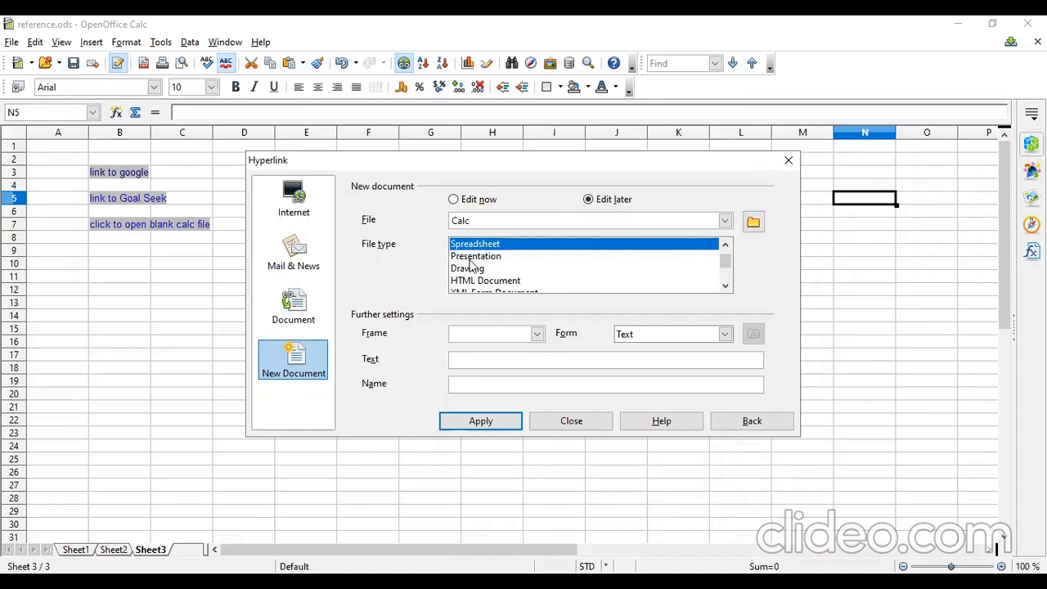
Set the hyperlink text to 'calc file link', apply it to N5, and close the dialog.
click(470, 359)
text(calc file)
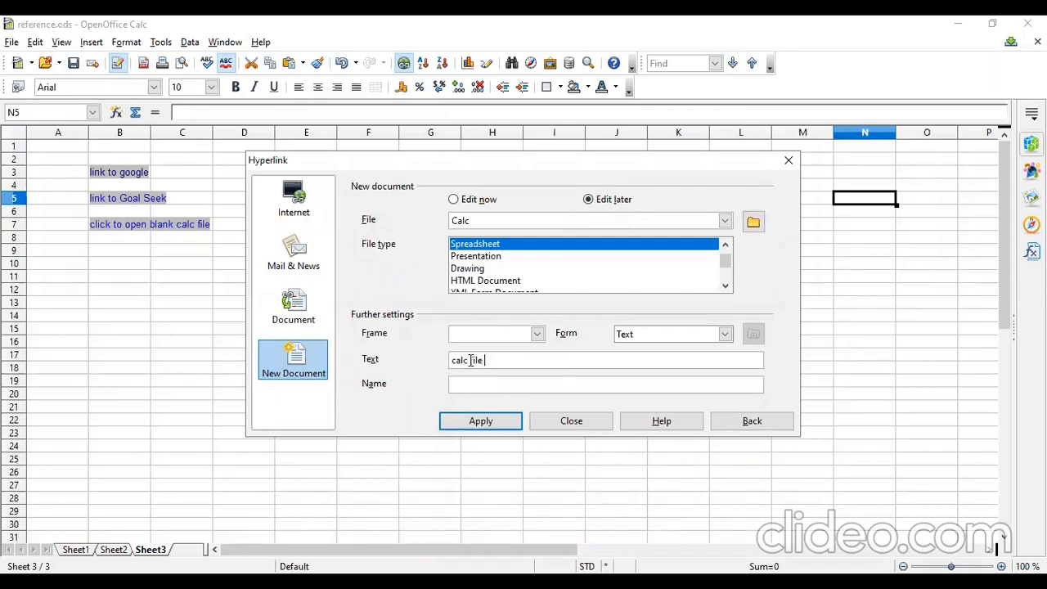
text( link)
click(486, 427)
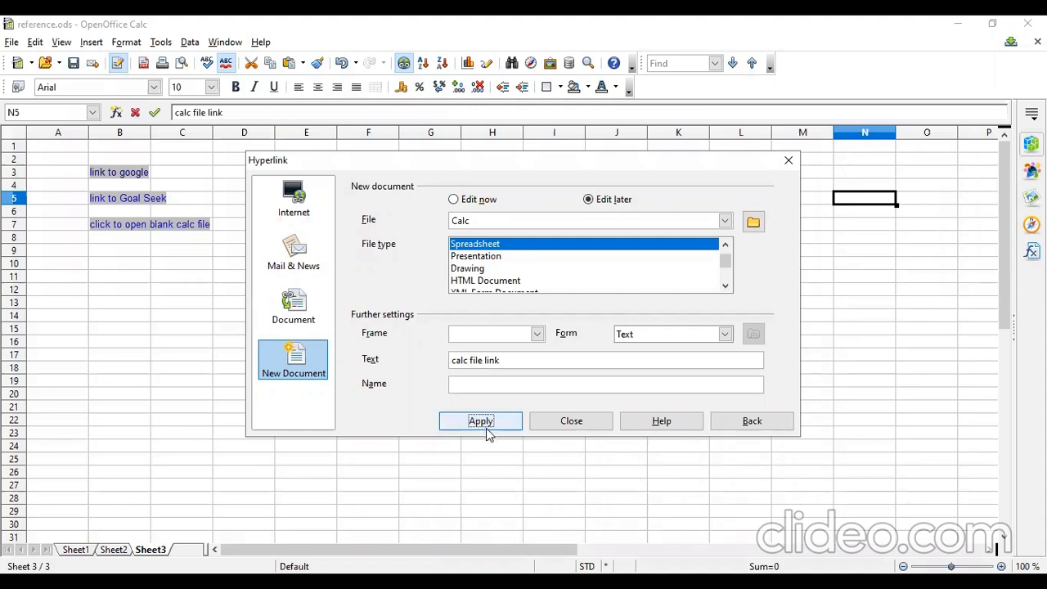
click(485, 421)
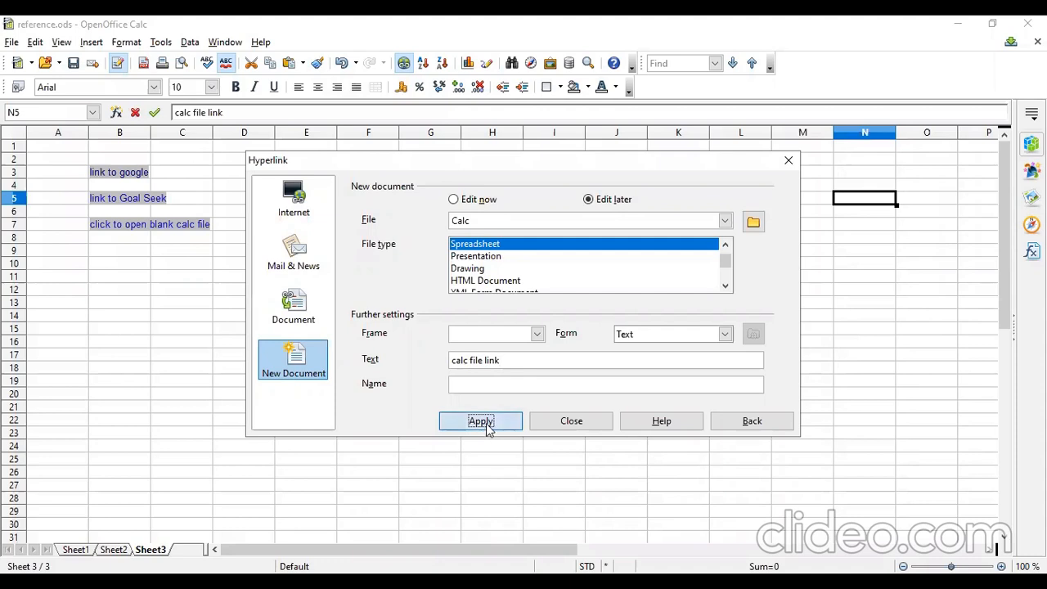
click(496, 320)
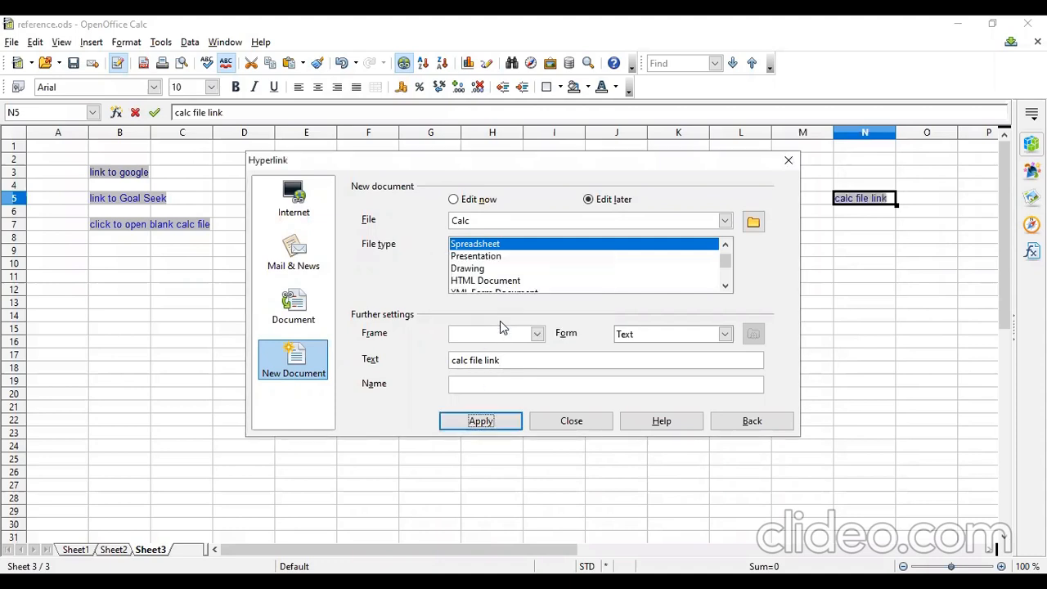
click(481, 422)
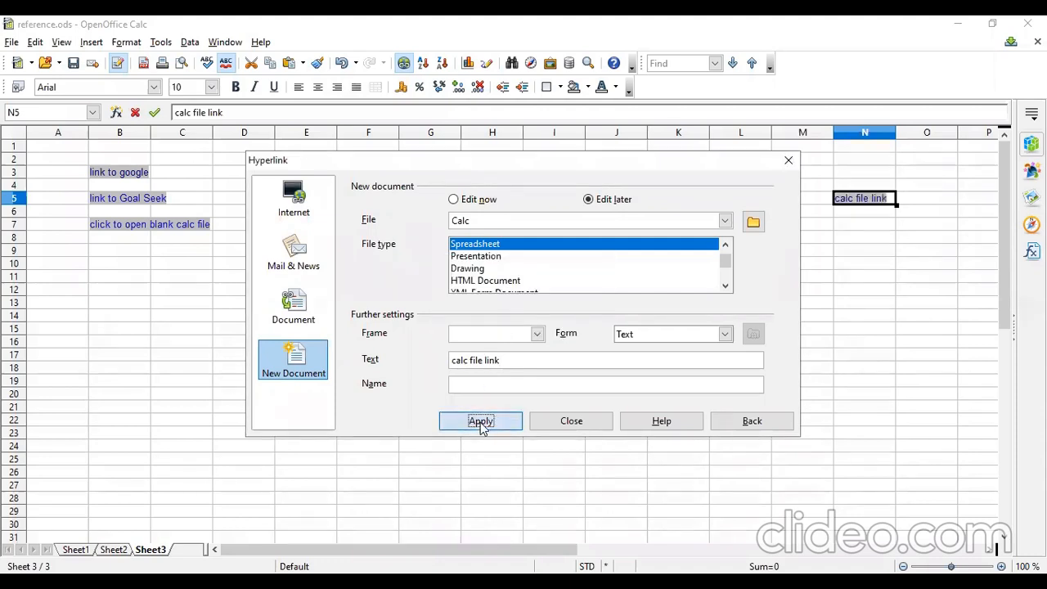
click(494, 327)
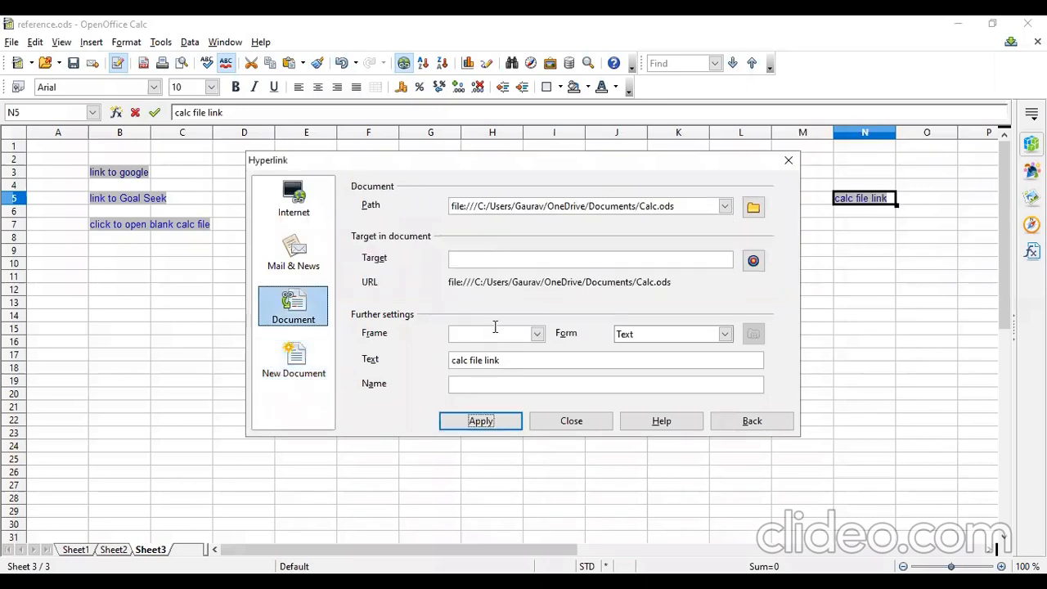
click(577, 431)
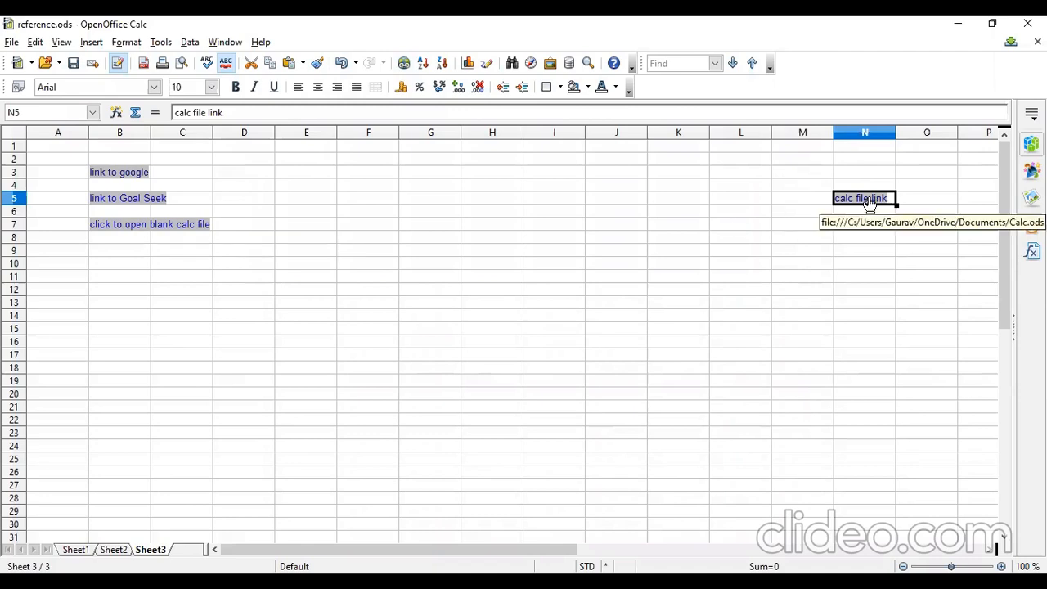
Try to drag the link cell N5 over to column B, and close the update notice.
ctrl+click(117, 234)
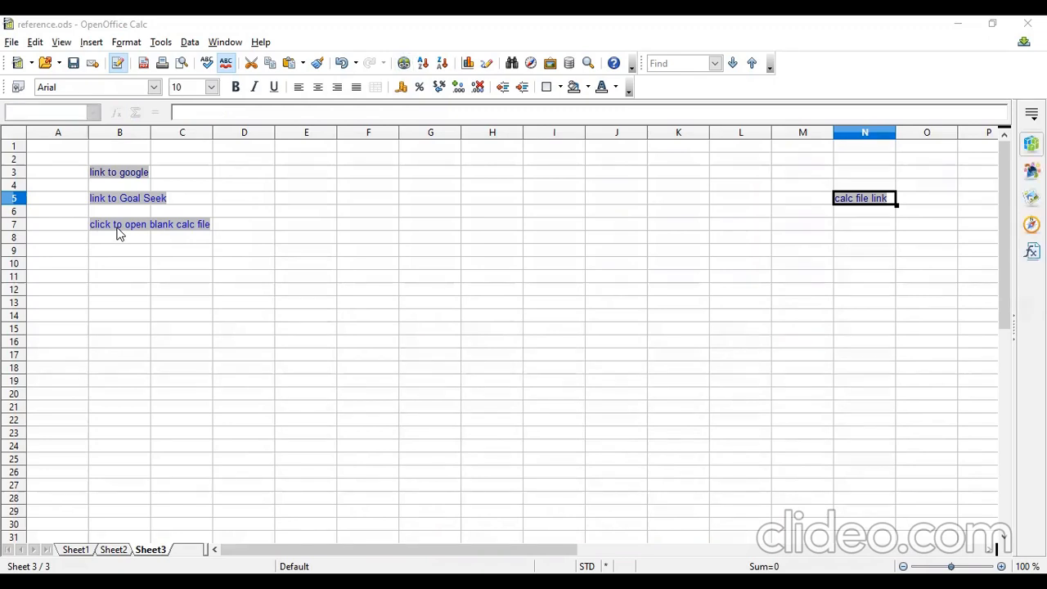
click(876, 201)
drag(876, 208, 170, 282)
click(917, 342)
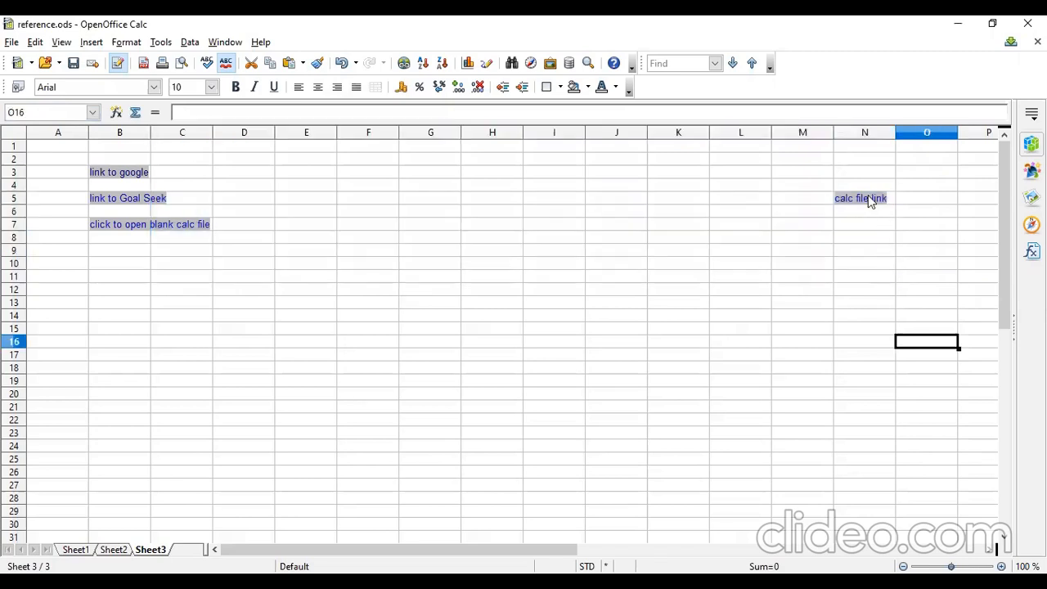
click(870, 202)
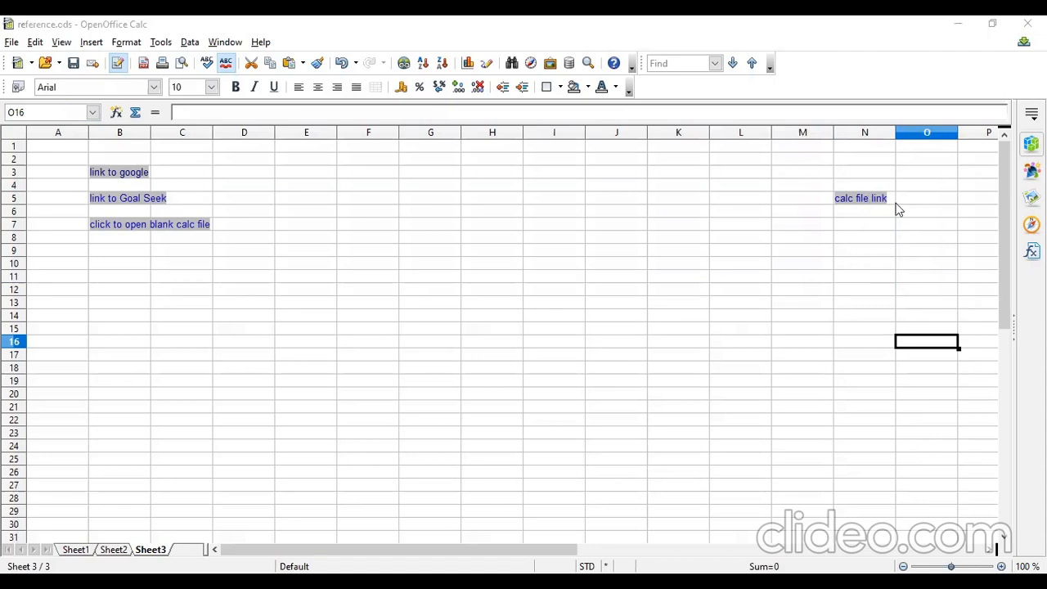
click(894, 205)
drag(888, 205, 245, 276)
drag(299, 370, 564, 329)
click(876, 245)
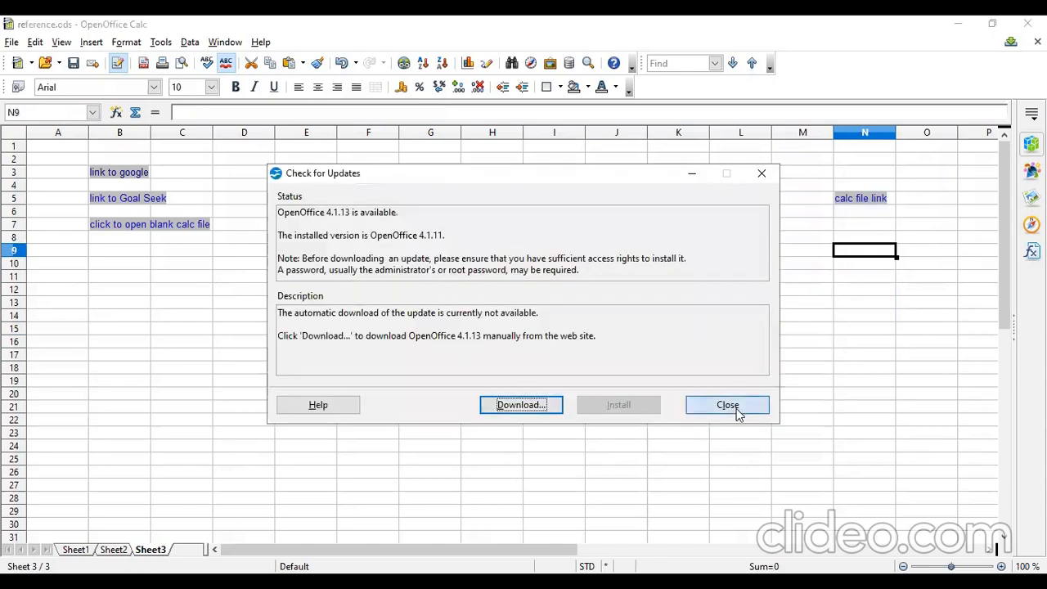
Move the 'calc file link' cell from N5 to B9.
click(892, 201)
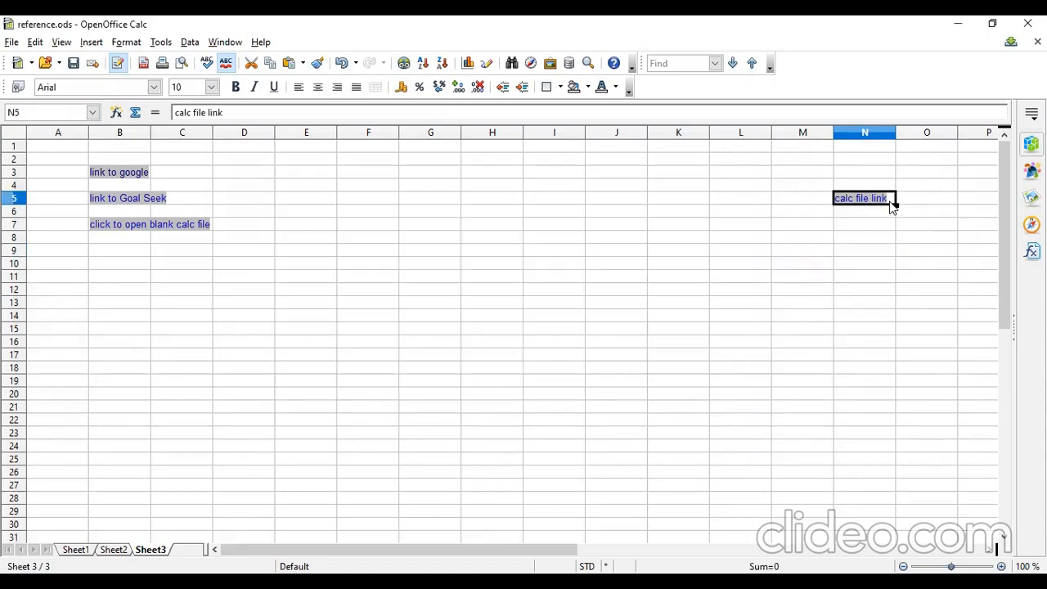
drag(891, 206, 119, 252)
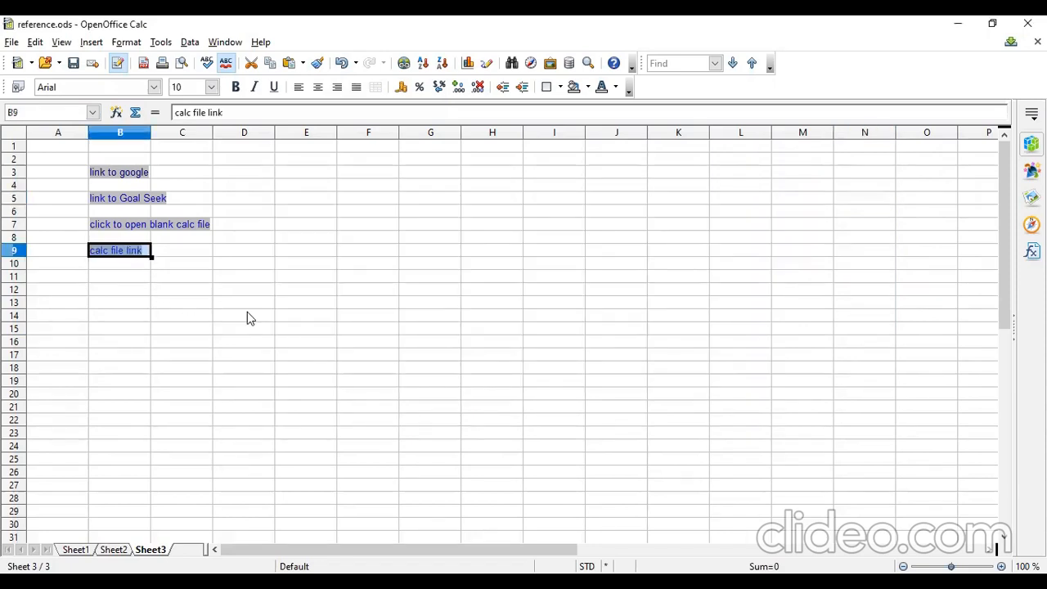
click(249, 319)
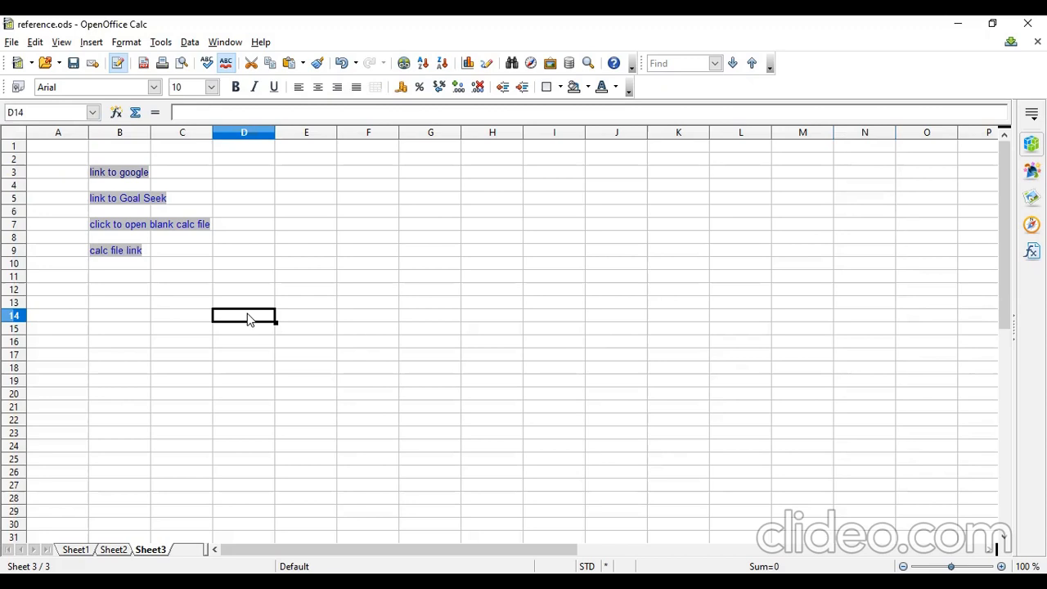